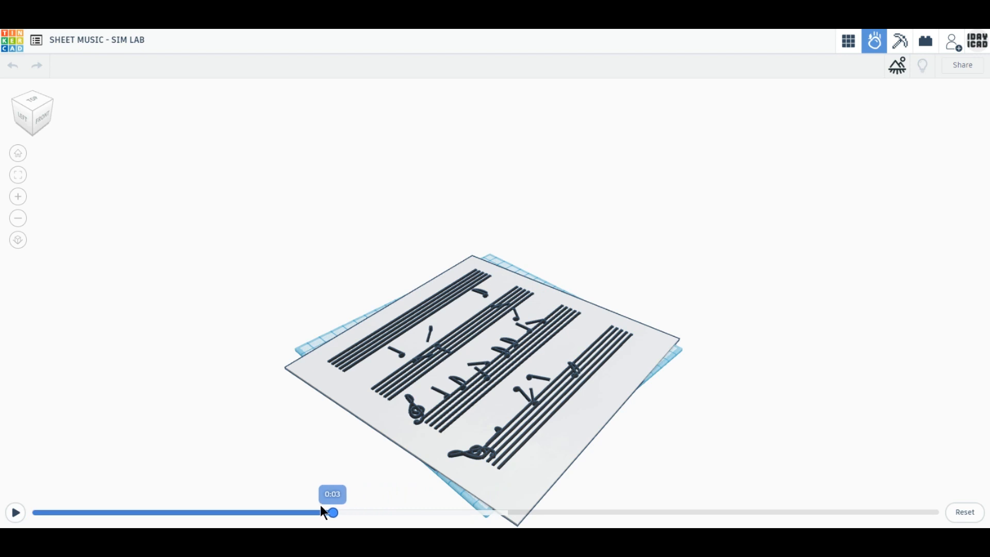
left_click_drag(321, 507, 2, 497)
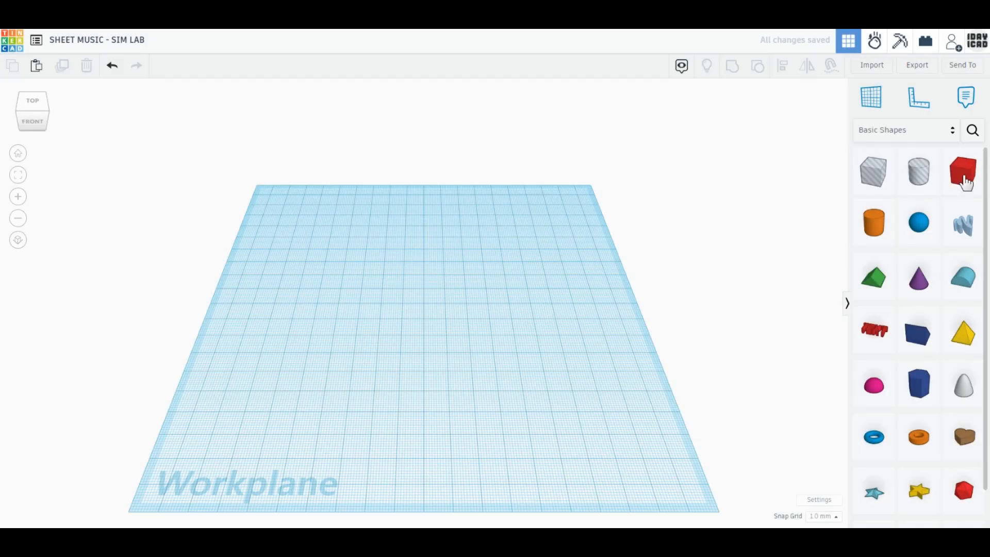
Place a box on the workplane, 1 mm high and coloured white
left_click(964, 175)
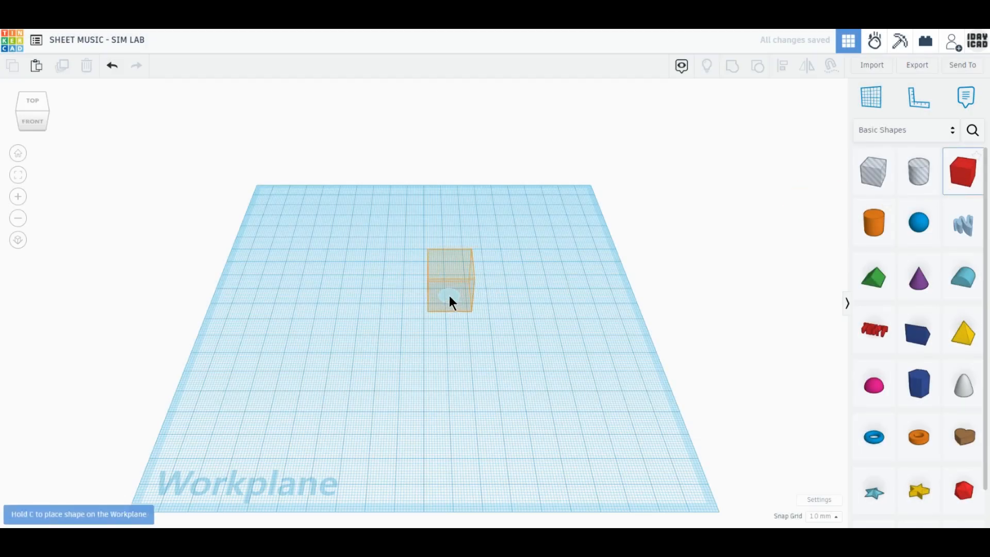
left_click(449, 295)
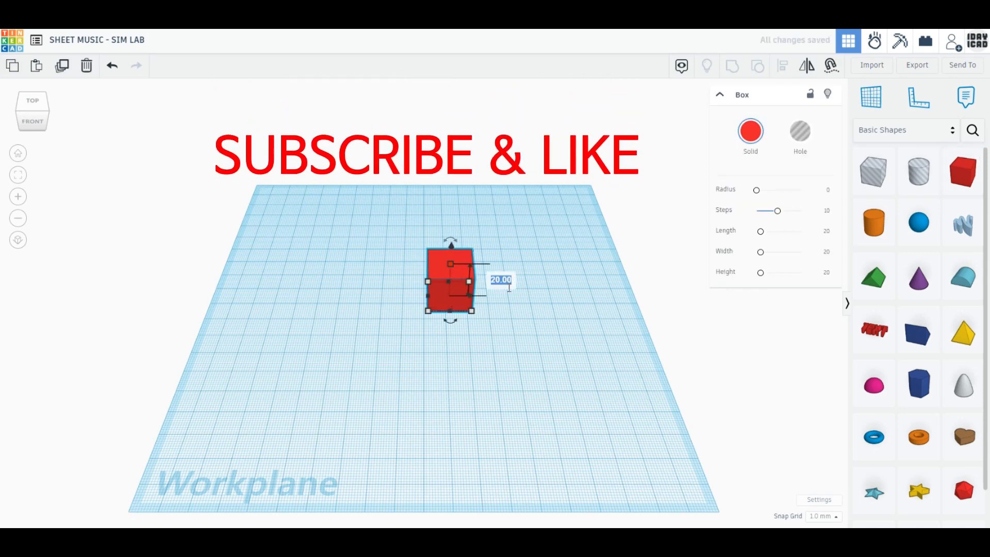
type("1")
key("Return")
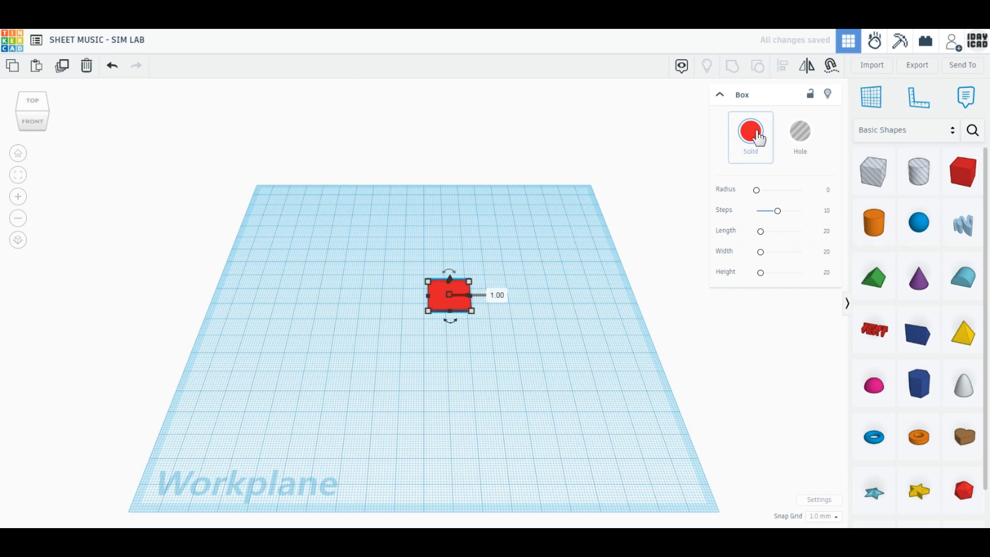
left_click(751, 131)
left_click(925, 207)
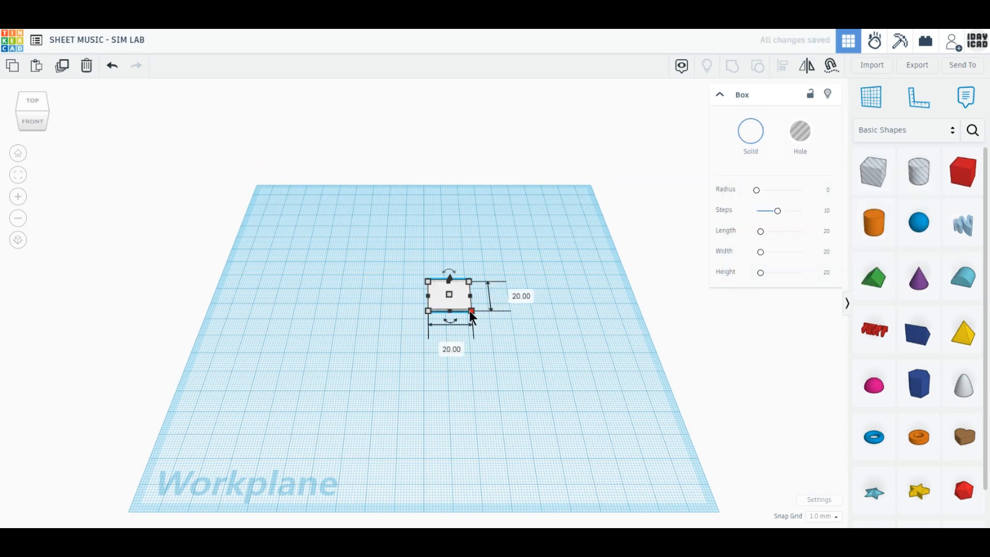
Enlarge the white box to a 200 by 200 mm sheet, shifting it back toward the workplane's far corner
left_click(452, 349)
type("200")
key("Return")
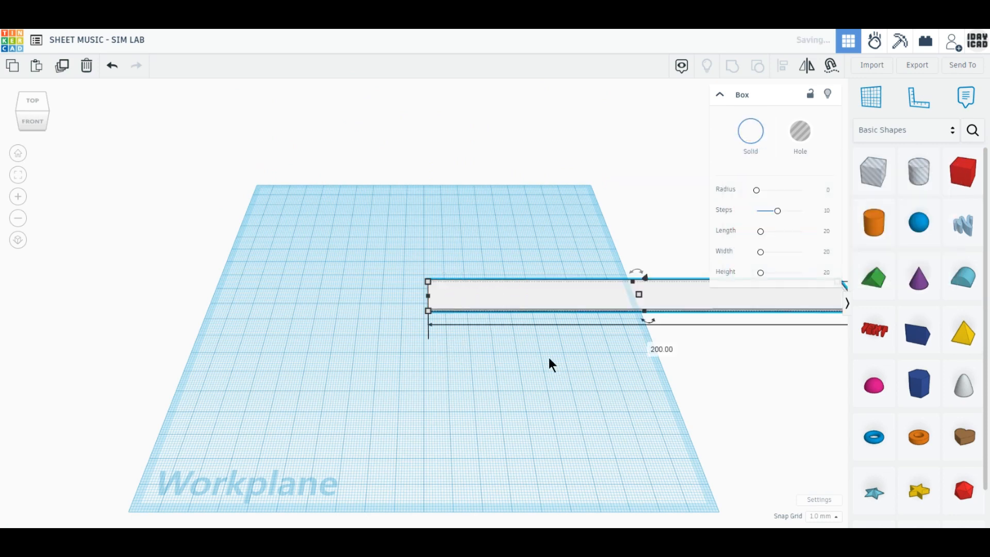
left_click_drag(498, 298, 273, 221)
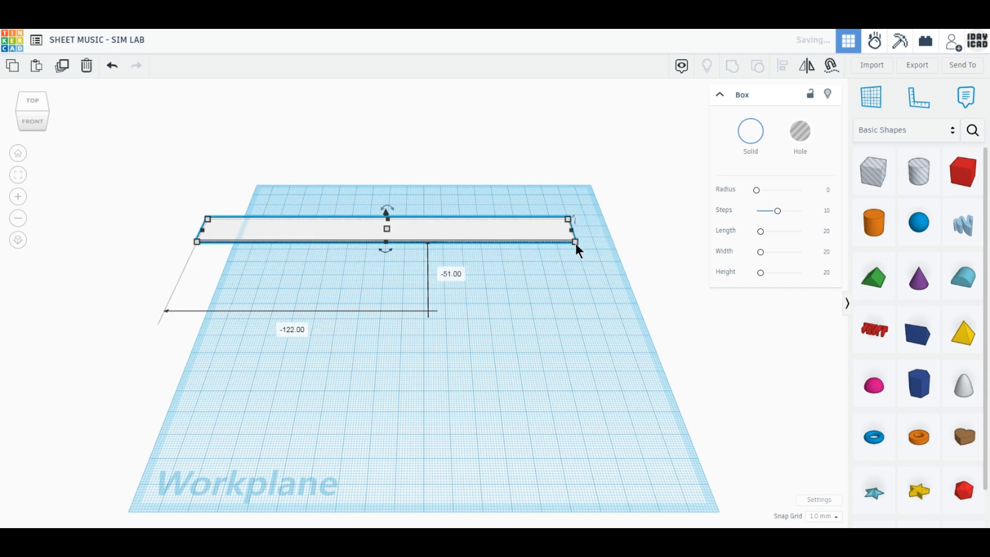
type("200")
key("Return")
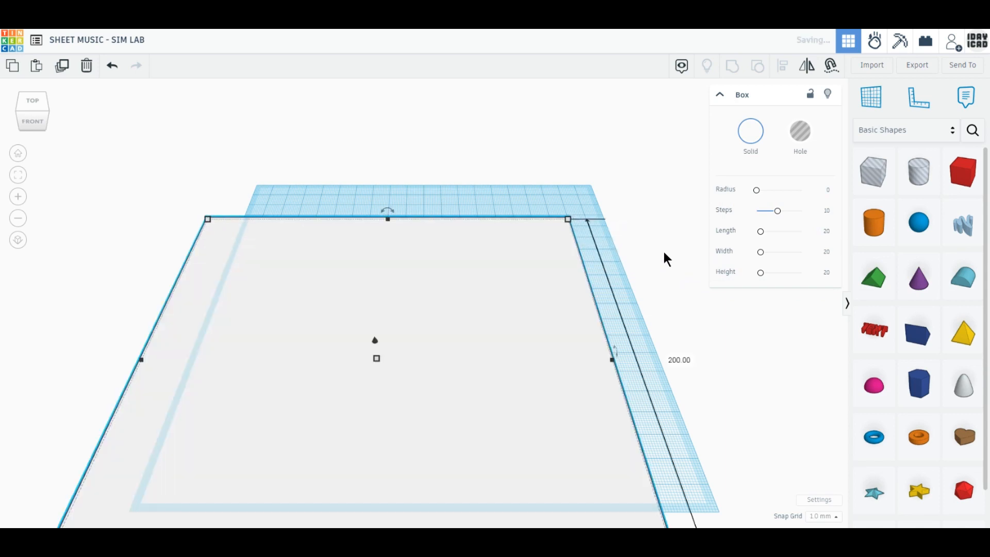
Move the white sheet so it covers the workplane, using a flat orthographic top view
left_click(31, 103)
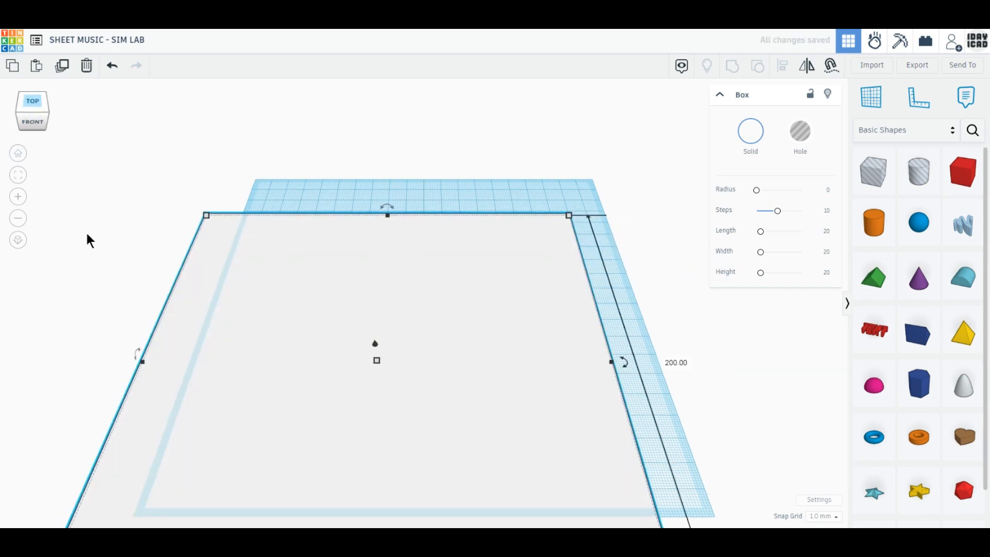
left_click(18, 243)
left_click_drag(453, 311, 490, 250)
left_click(706, 356)
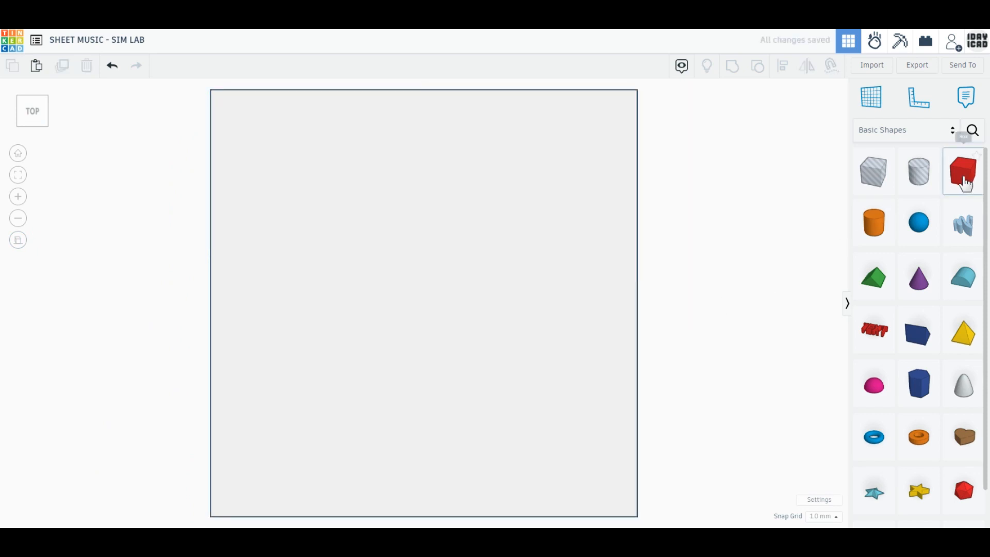
Place a second box on the upper part of the sheet, 160 mm long and 1 mm wide
left_click_drag(963, 176, 367, 247)
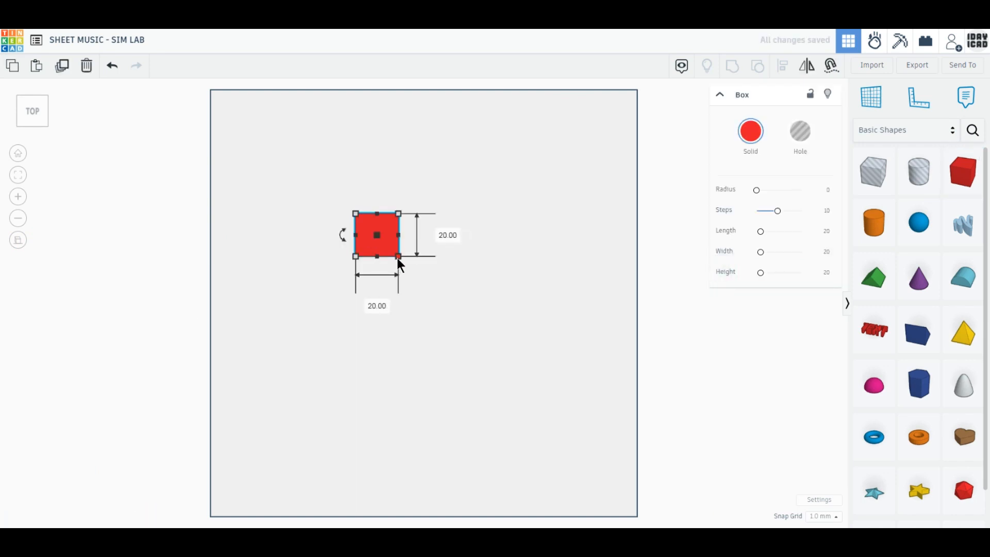
type("160")
key("Return")
left_click_drag(606, 244, 522, 220)
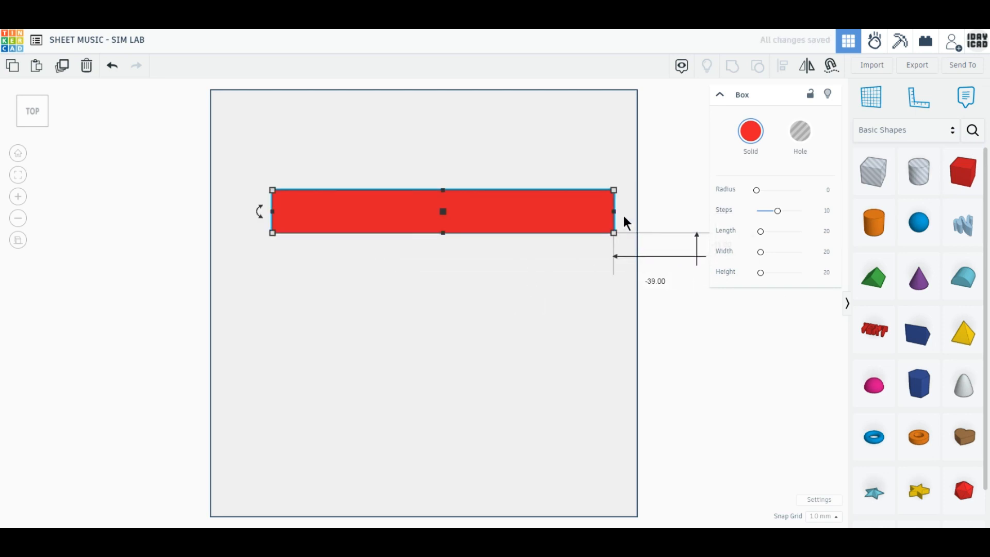
type("1")
key("Return")
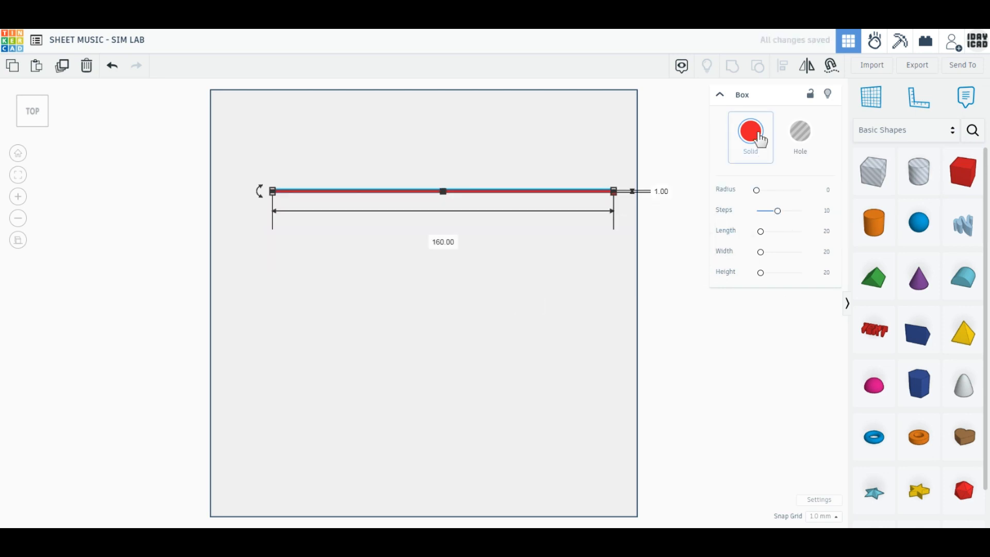
Colour the thin bar black and set its height to 2 mm
left_click(752, 133)
left_click(944, 245)
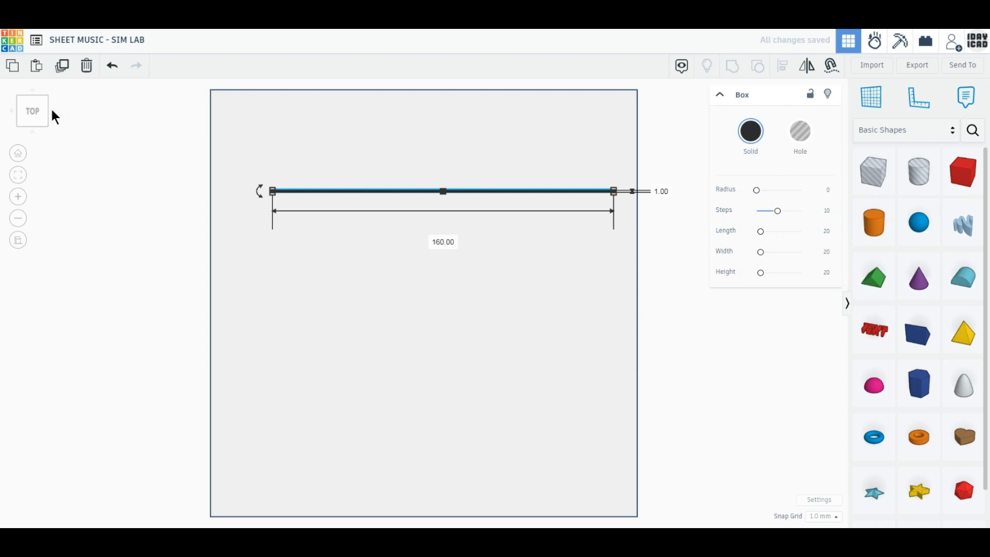
right_click_drag(402, 279, 397, 230)
mouse_move(451, 198)
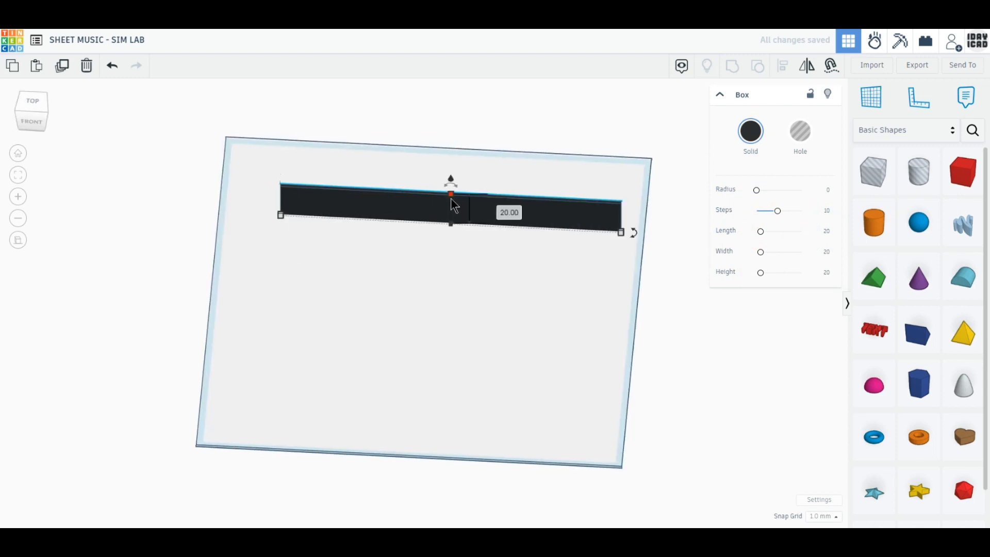
type("2")
key("Return")
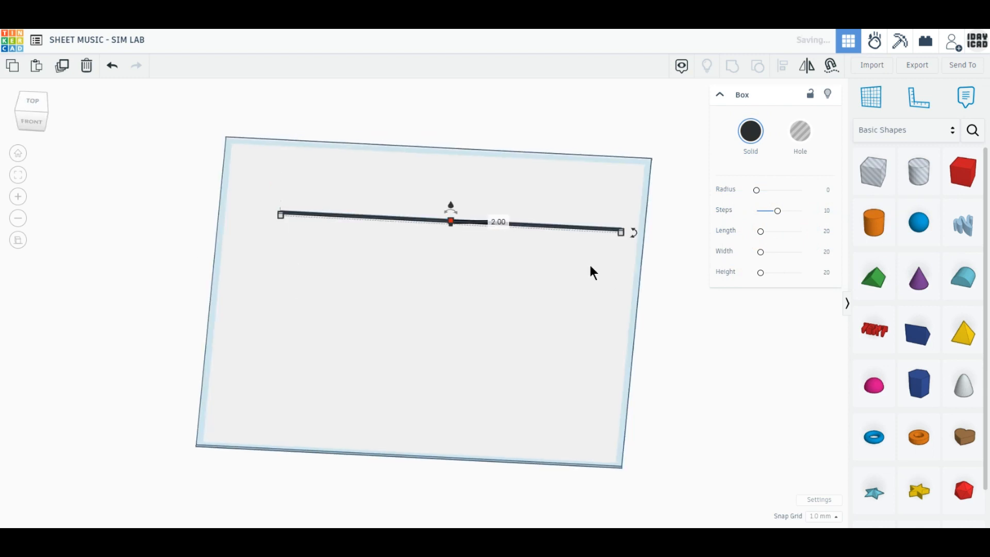
left_click(112, 226)
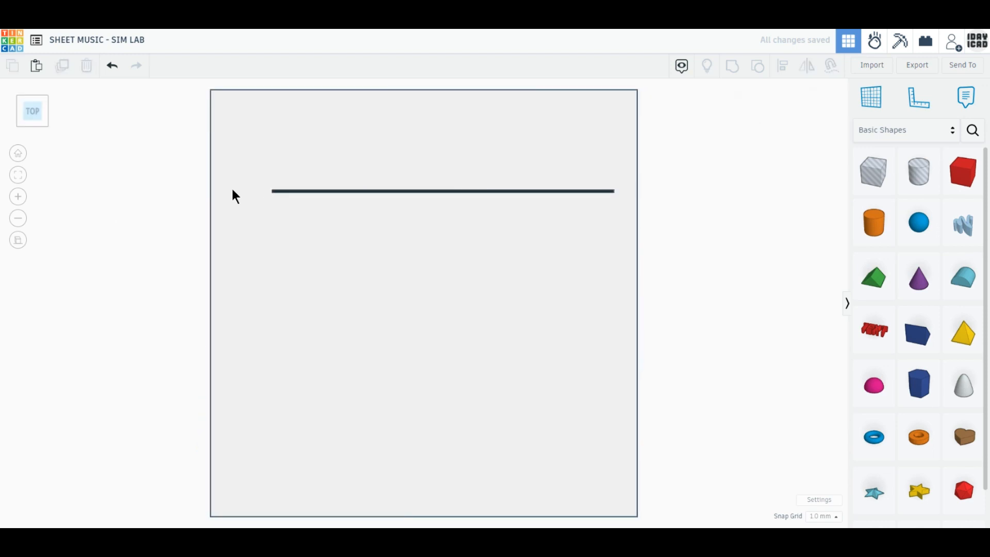
Align the black bar's centre horizontally with the sheet's, and move the bar closer to the sheet's upper edge
left_click_drag(175, 137, 474, 277)
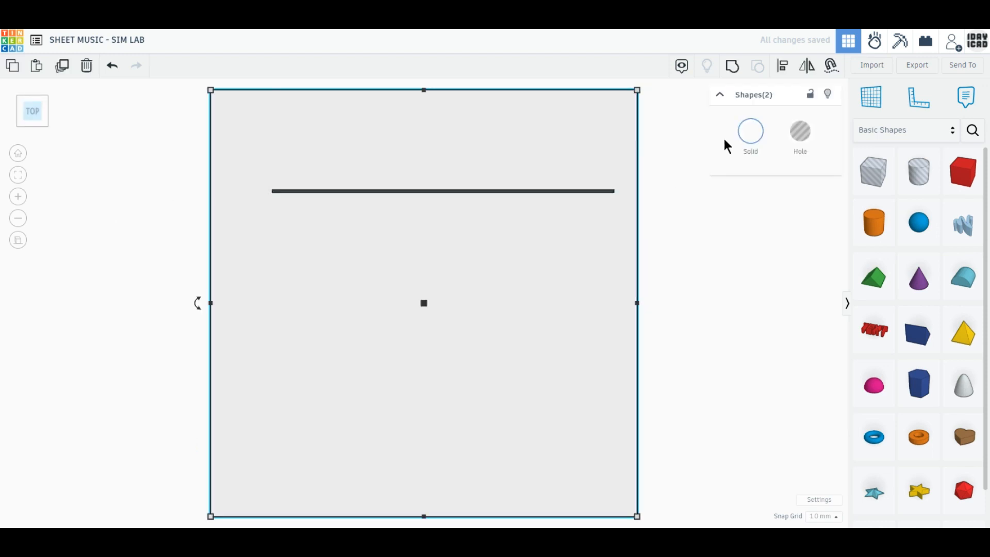
left_click(782, 65)
scroll(480, 247, "up", 5)
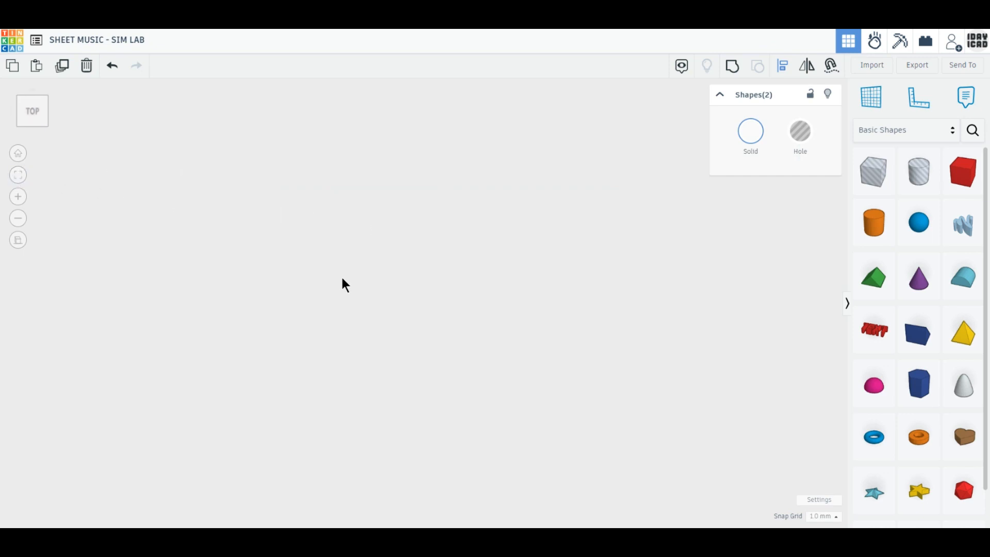
key("f")
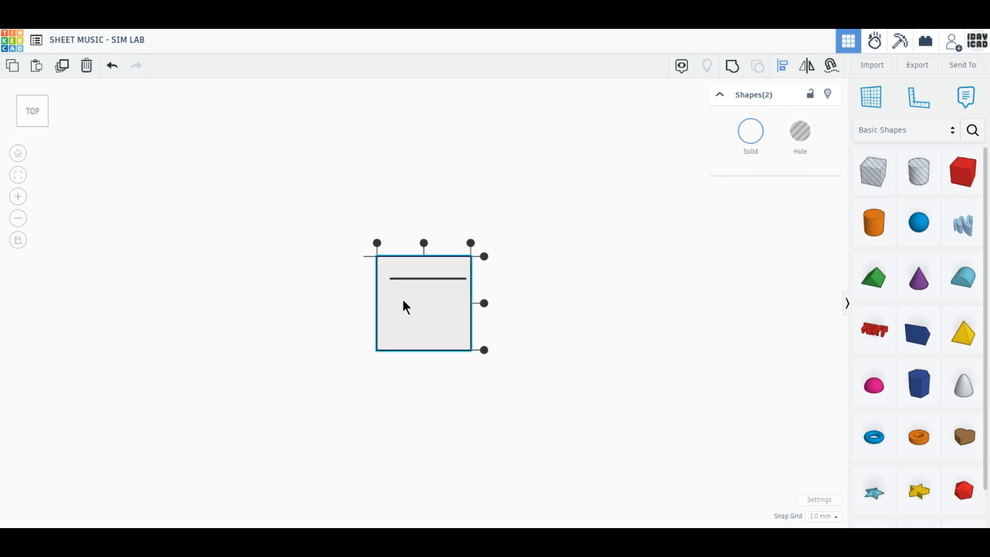
scroll(404, 301, "up", 8)
left_click(422, 100)
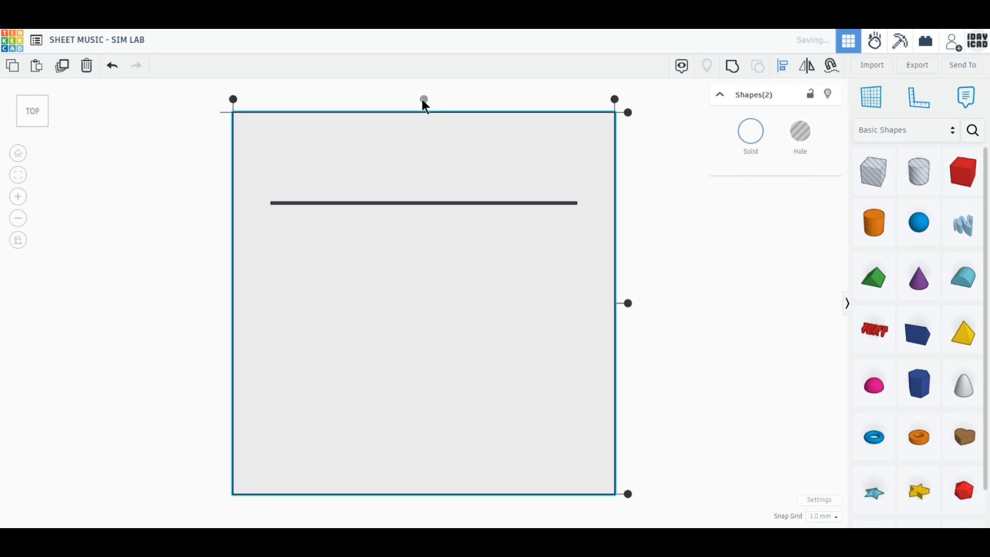
key("Escape")
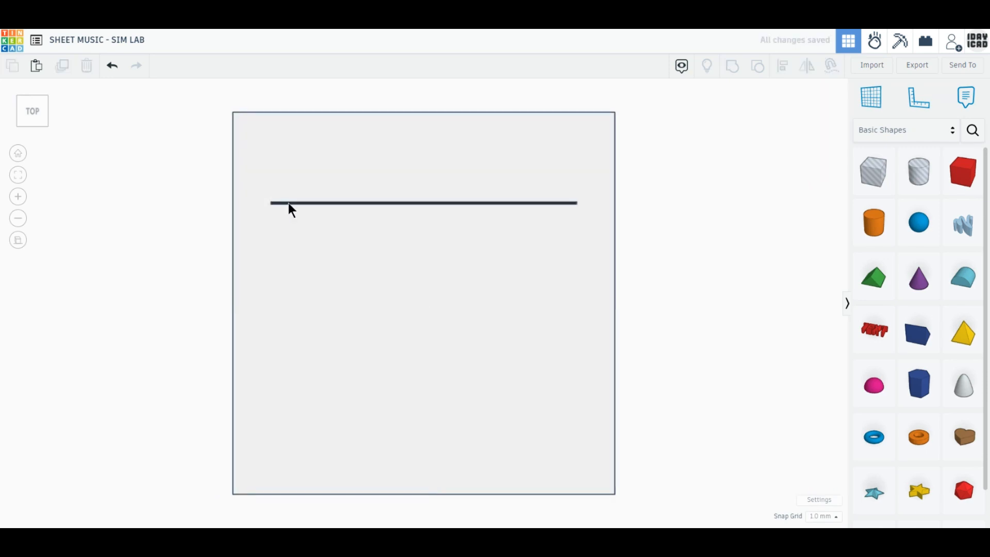
left_click_drag(289, 203, 292, 149)
left_click(183, 167)
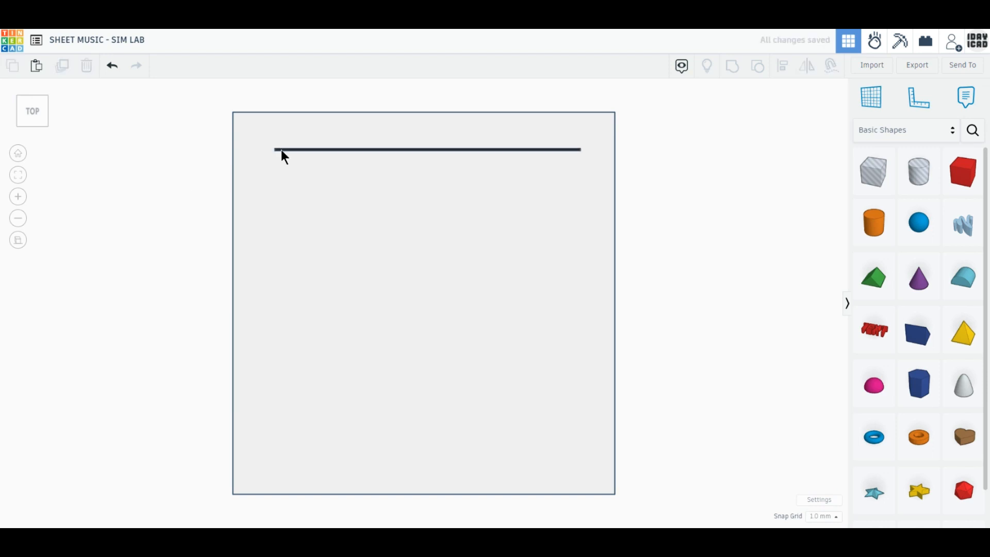
Duplicate the black bar and move the copy 4 mm below the original
left_click(281, 150)
scroll(280, 155, "up", 2)
middle_click_drag(280, 154, 283, 238)
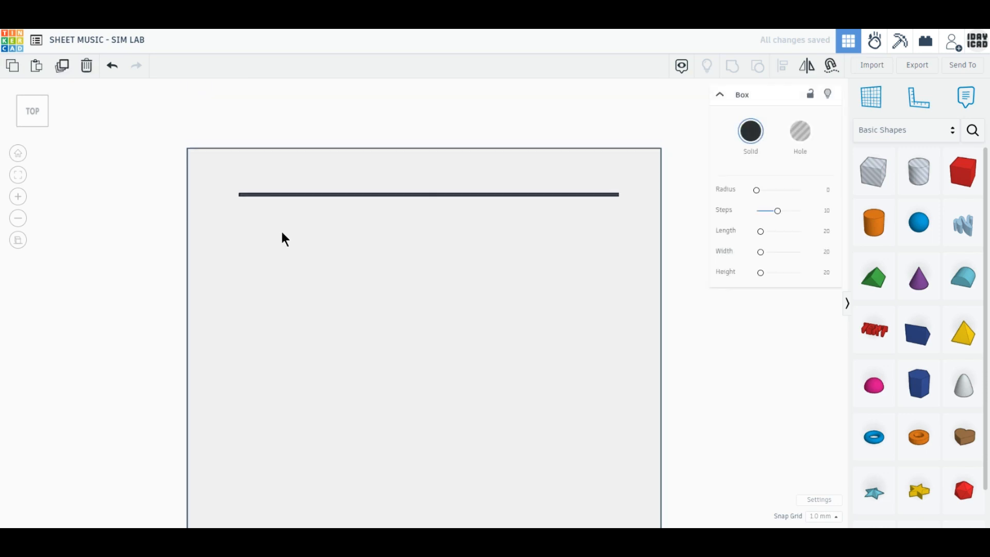
scroll(283, 239, "up", 2)
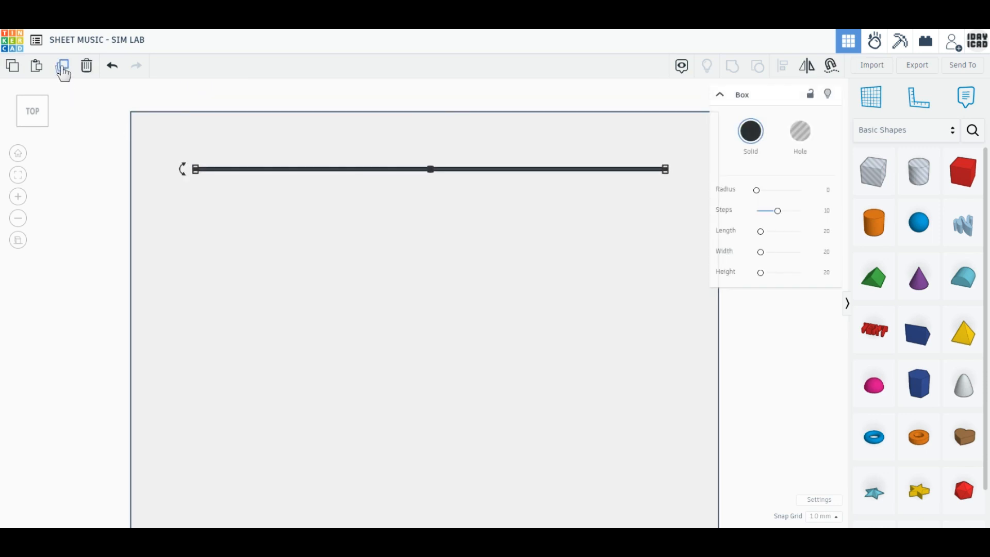
left_click(63, 71)
mouse_move(214, 169)
left_mouse_down()
mouse_move(214, 189)
mouse_move(215, 180)
left_mouse_up()
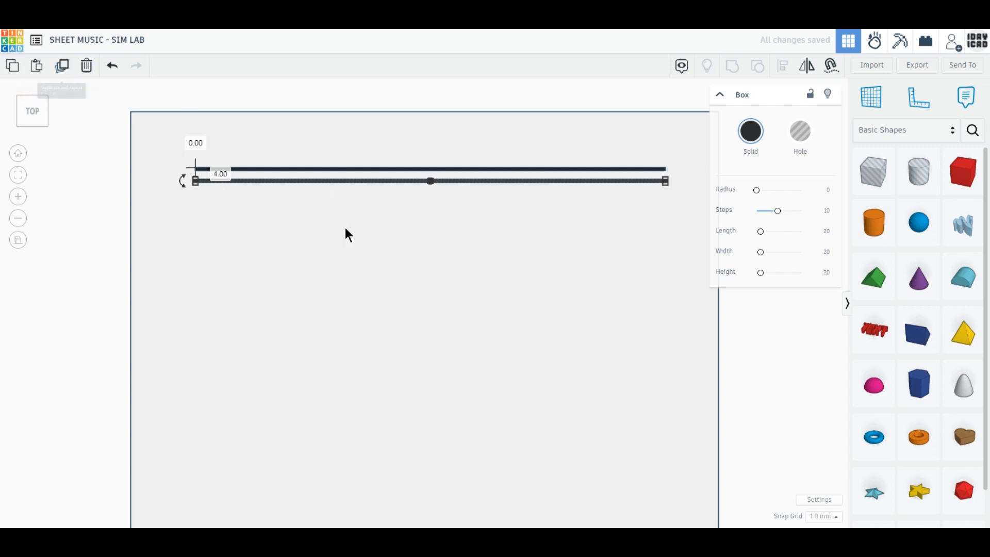
Repeat the duplication three more times at the same spacing to complete a five-line music staff
scroll(344, 228, "up", 2)
middle_click_drag(344, 228, 299, 276)
scroll(300, 277, "up", 2)
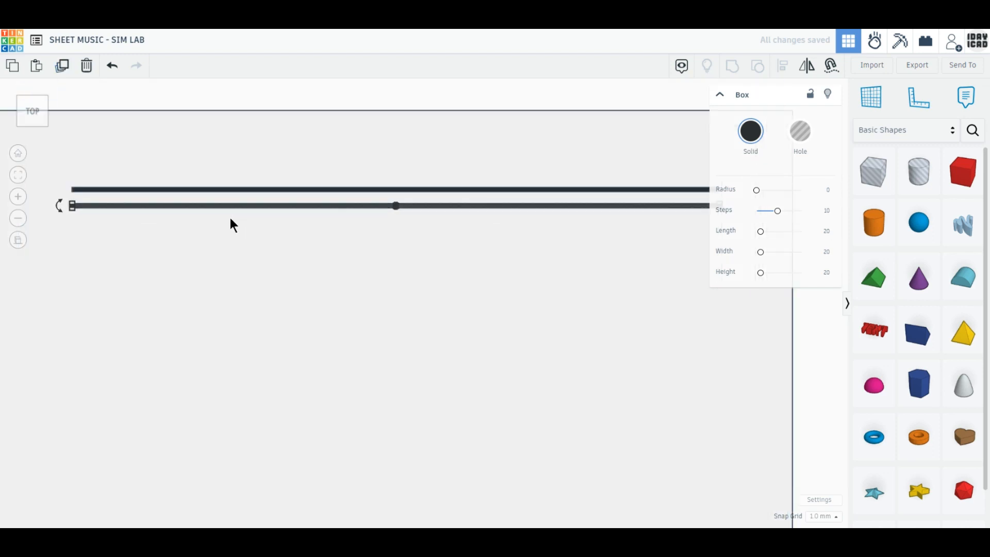
middle_click_drag(114, 206, 251, 243)
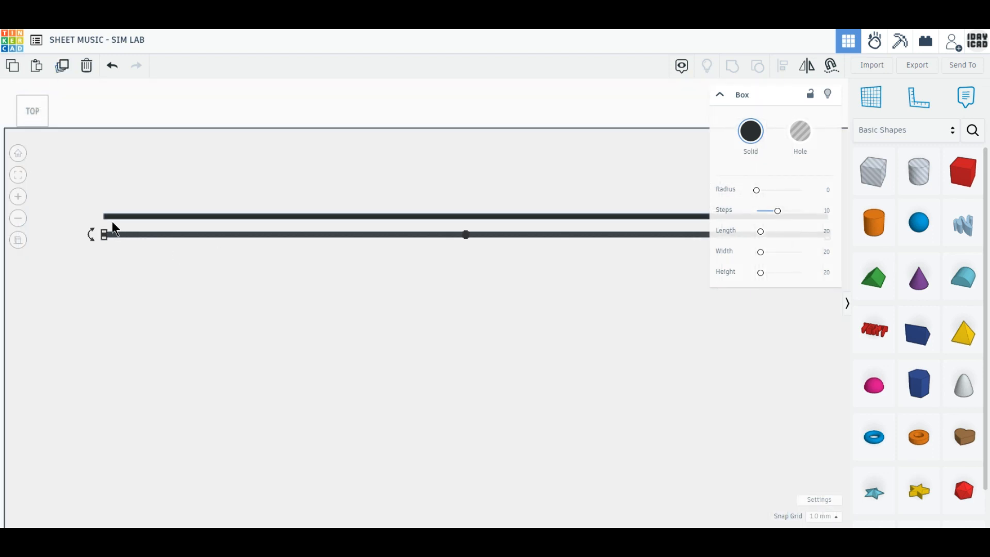
left_click(63, 67)
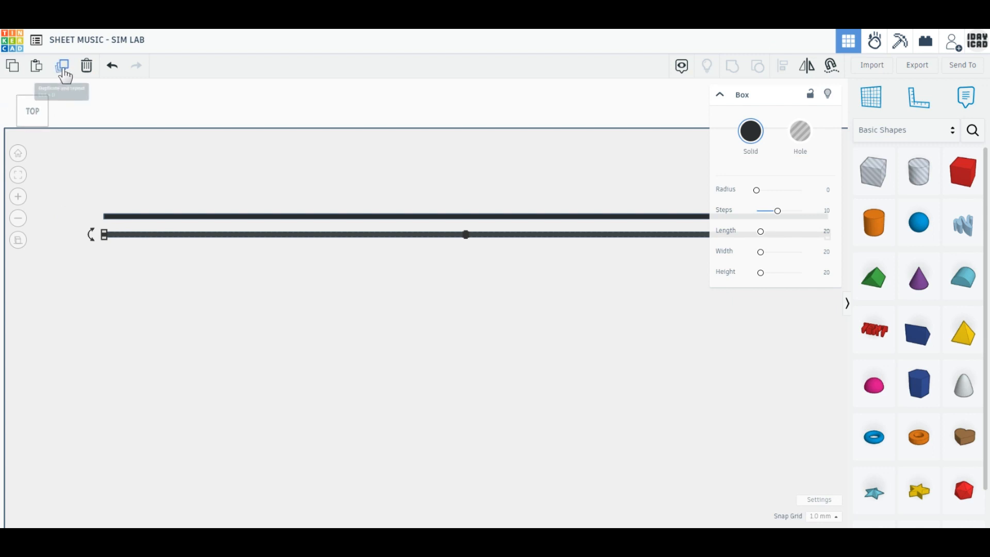
left_click(63, 68)
left_click(63, 68)
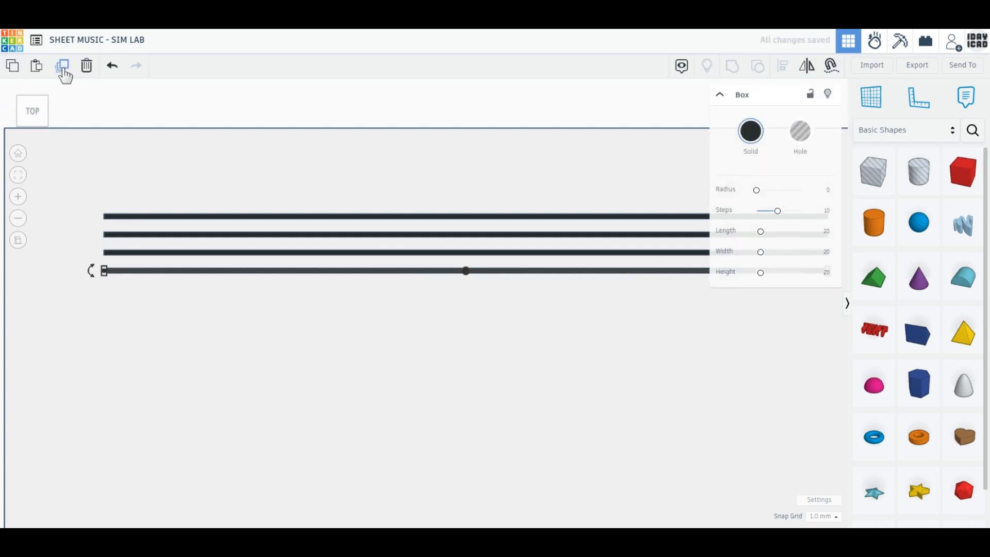
left_click(63, 68)
left_click(240, 225)
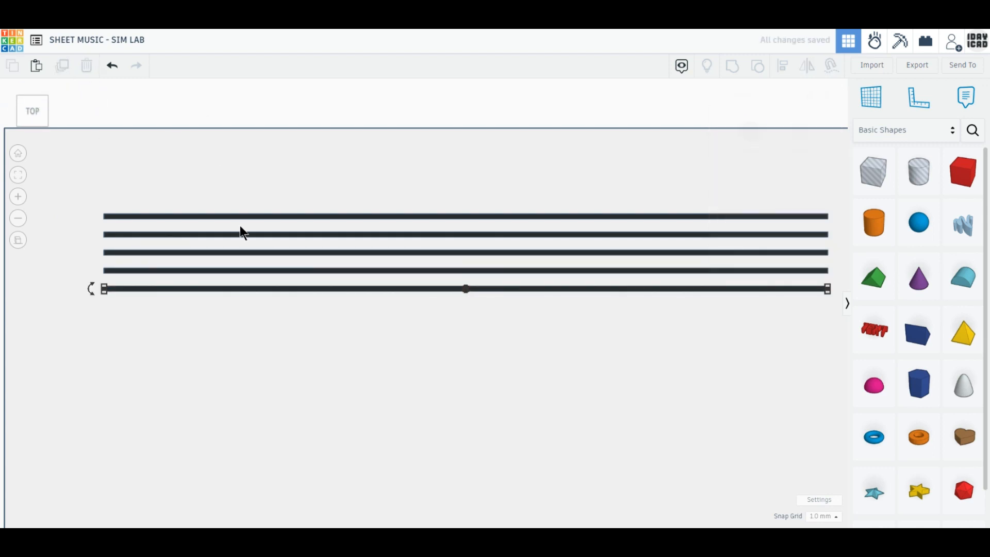
Add a Scribble shape to the sheet below the staff and draw a treble clef freehand
scroll(241, 227, "down", 1)
scroll(240, 227, "down", 1)
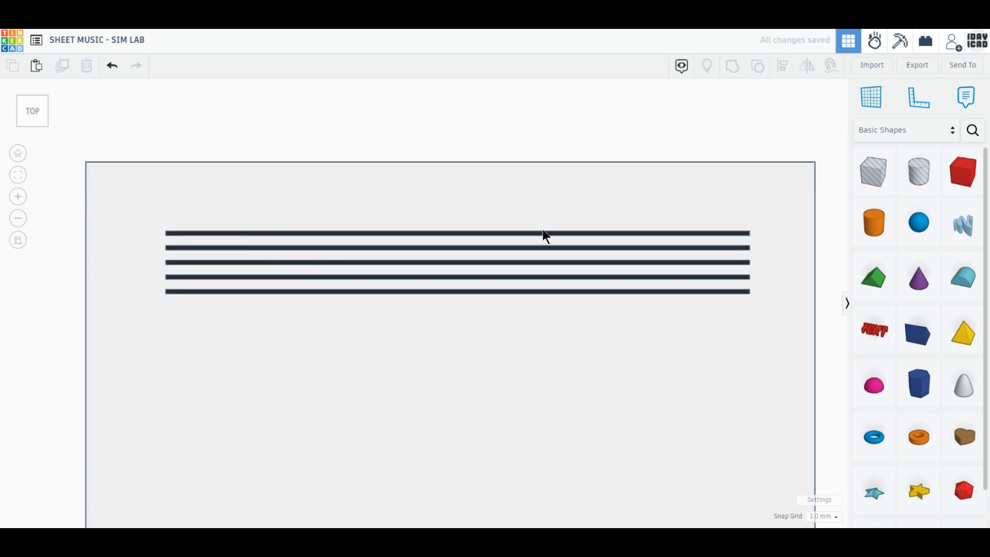
mouse_move(962, 225)
left_mouse_down()
mouse_move(937, 239)
mouse_move(402, 336)
mouse_move(141, 291)
mouse_move(184, 321)
left_mouse_up()
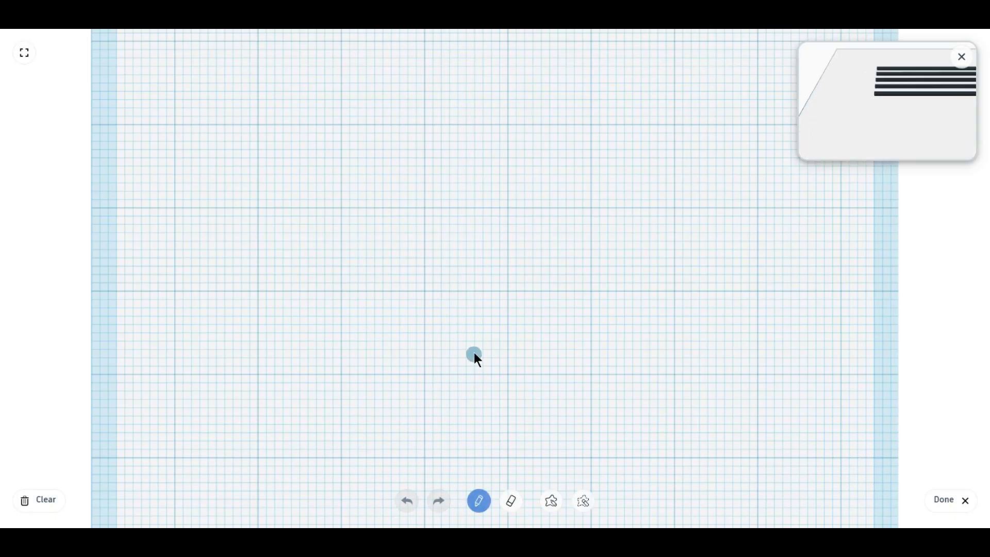
mouse_move(474, 352)
left_mouse_down()
mouse_move(452, 329)
mouse_move(474, 284)
left_mouse_up()
mouse_move(527, 360)
left_mouse_down()
mouse_move(416, 365)
mouse_move(509, 215)
mouse_move(526, 112)
mouse_move(505, 180)
mouse_move(482, 424)
mouse_move(392, 453)
mouse_move(409, 442)
left_mouse_up()
left_click(945, 500)
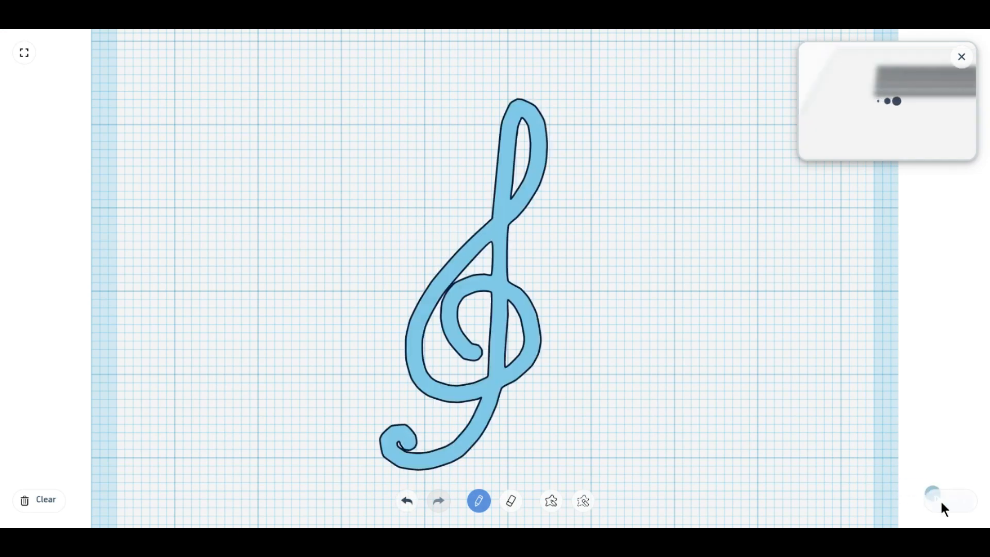
Colour the treble clef black and raise it 3 mm above the workplane
left_click(751, 131)
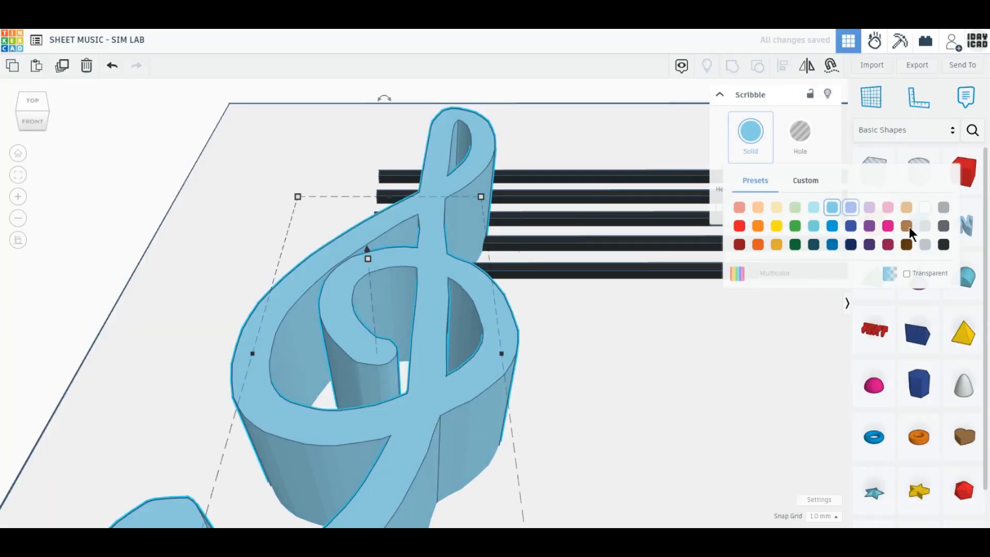
left_click(943, 243)
left_click_drag(369, 255, 370, 228)
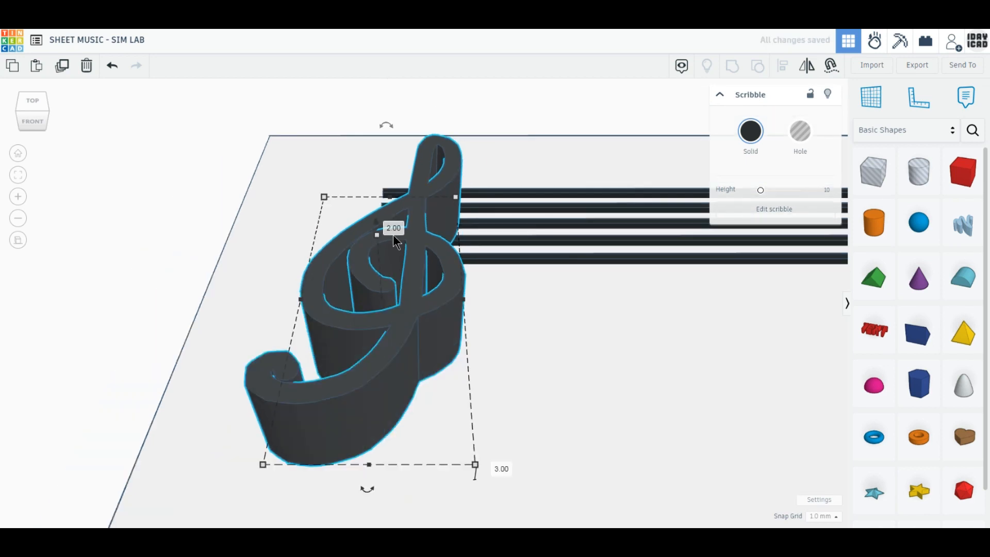
scroll(393, 235, "down", 3)
left_click(524, 465)
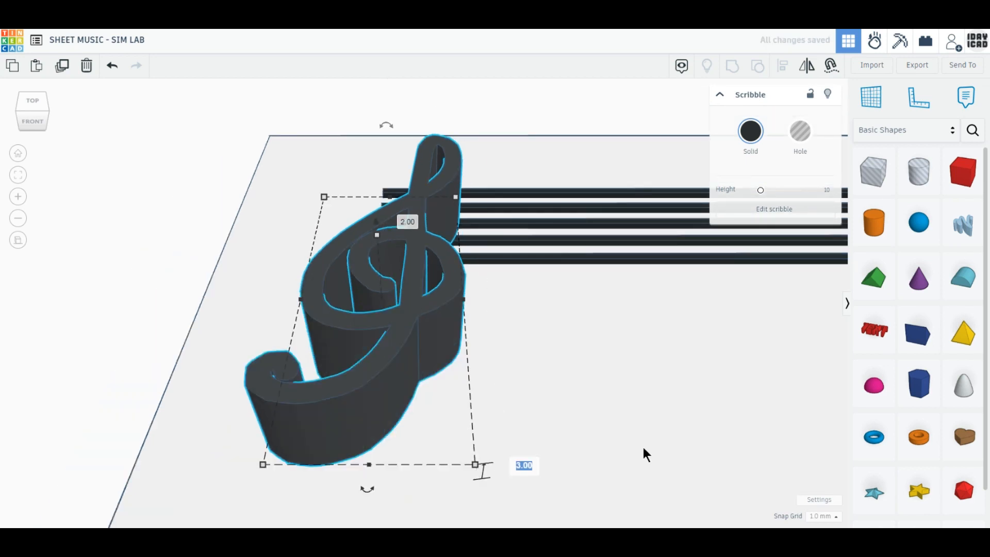
Set the treble clef's height to 1 mm
left_click(78, 197)
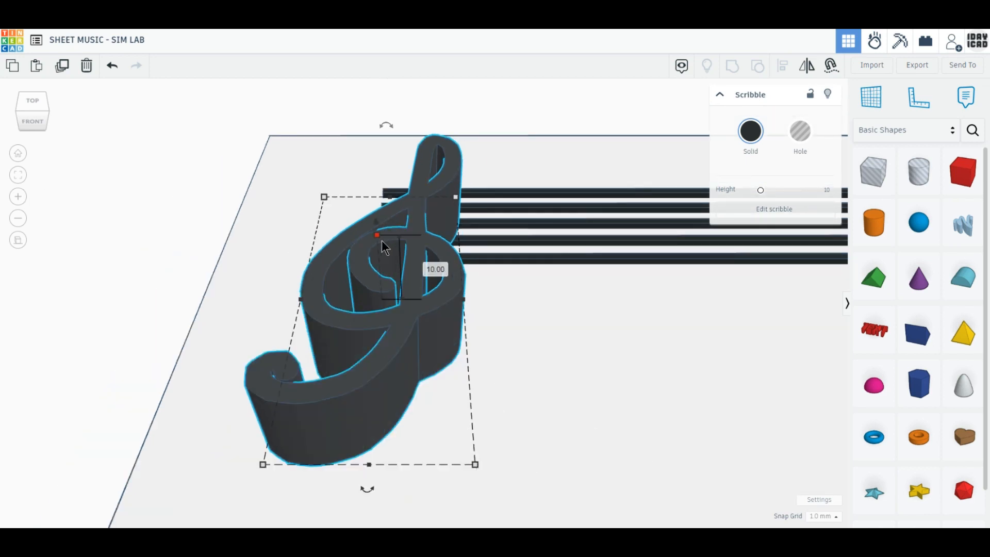
left_click(434, 267)
type("1")
key("Return")
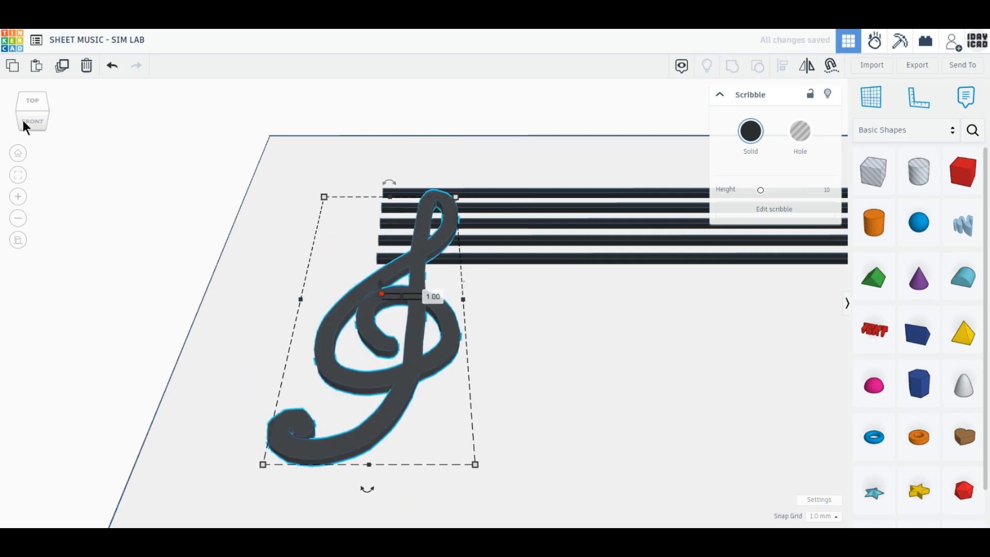
From a flat top view, move the treble clef up onto the beginning of the five-line staff
left_click(26, 102)
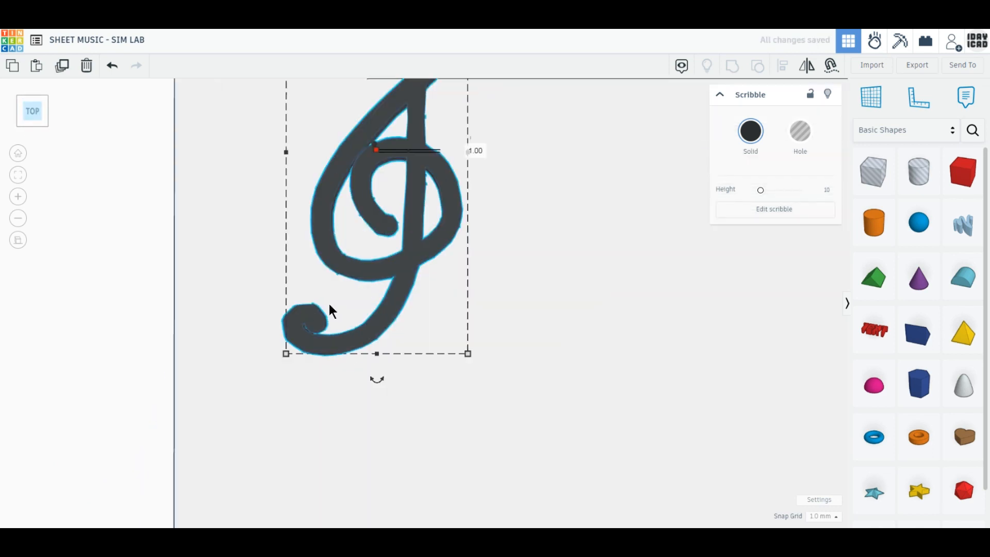
left_click(18, 241)
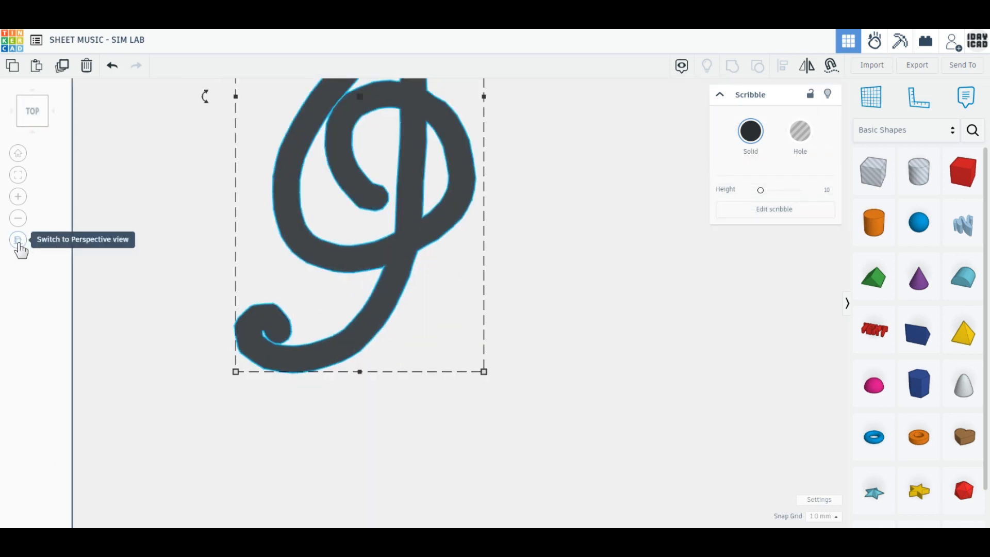
left_click(19, 243)
left_click(21, 242)
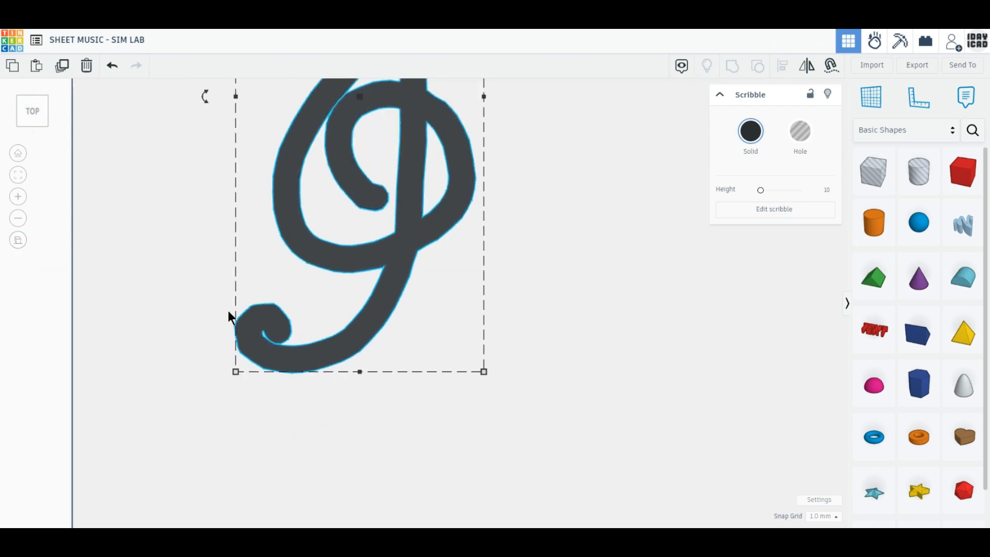
scroll(228, 373, "down", 3)
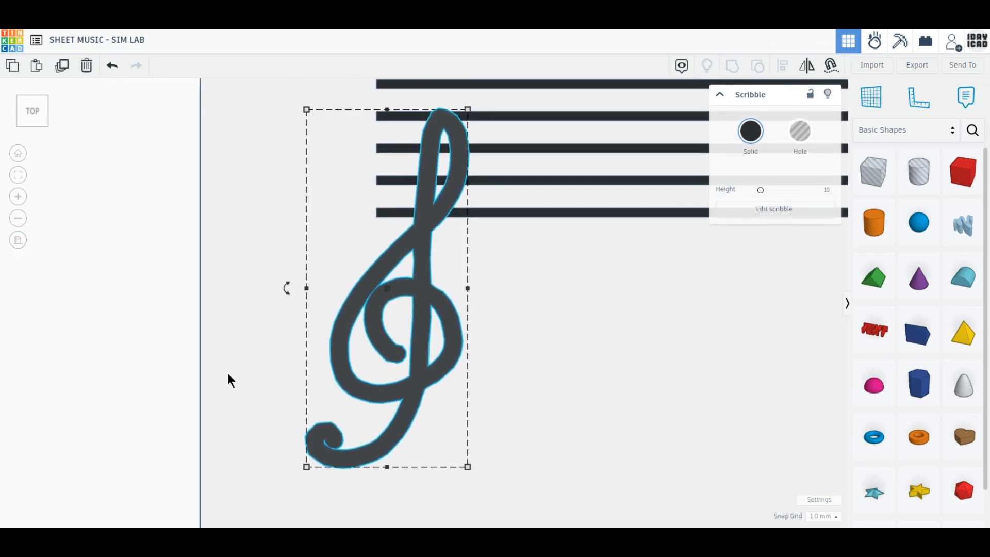
middle_click_drag(325, 333, 299, 383)
left_click_drag(394, 413, 444, 261)
middle_click_drag(558, 317, 547, 398)
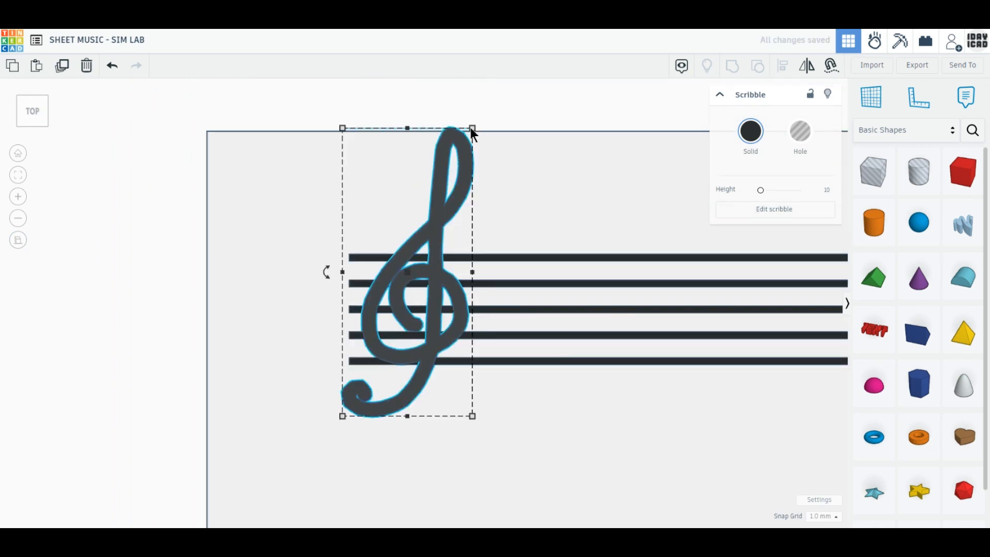
Shrink the treble clef proportionally to 12 mm wide and reposition it so it fits over the staff's start
left_click_drag(470, 129, 423, 236)
left_click_drag(401, 382, 408, 366)
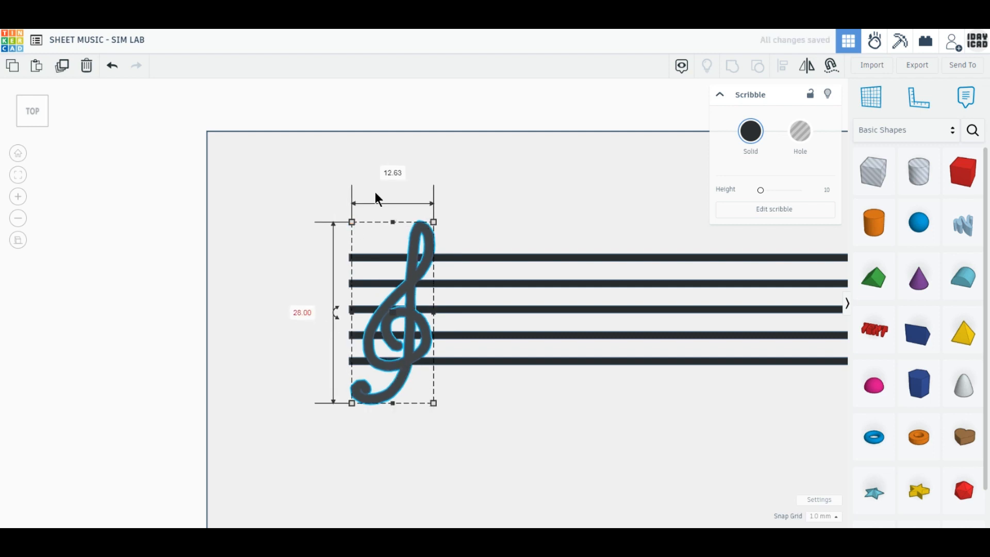
left_click(393, 172)
type("12")
key("Return")
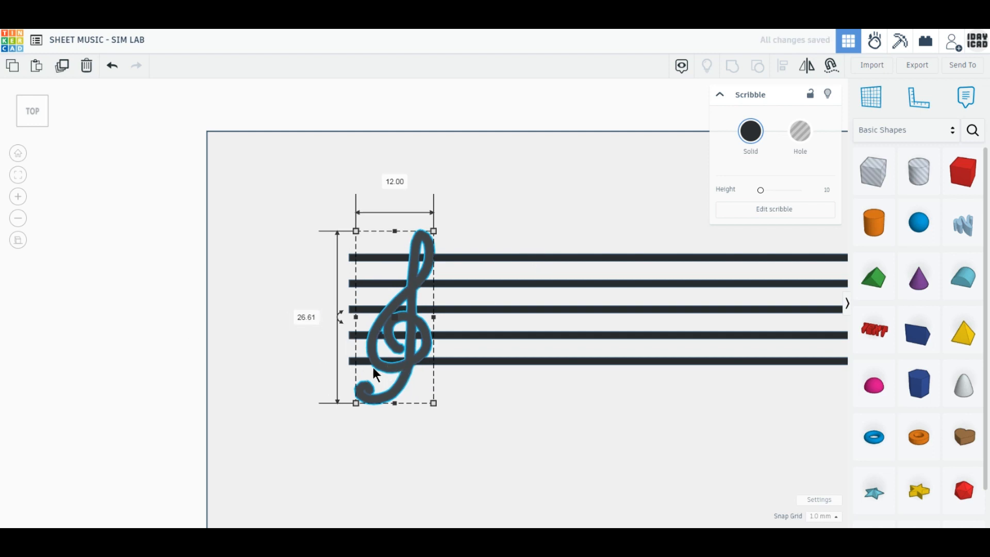
left_click(386, 366)
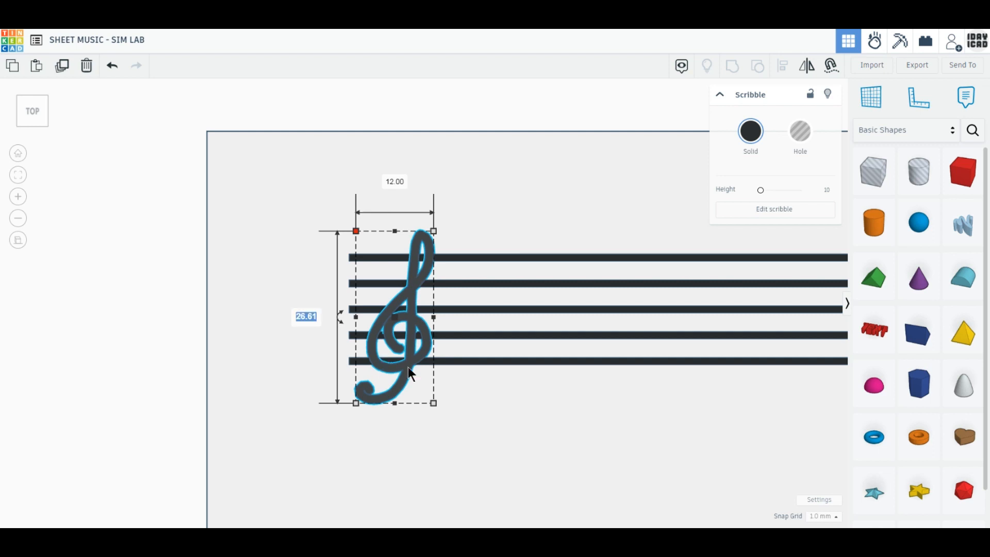
left_click_drag(407, 367, 407, 361)
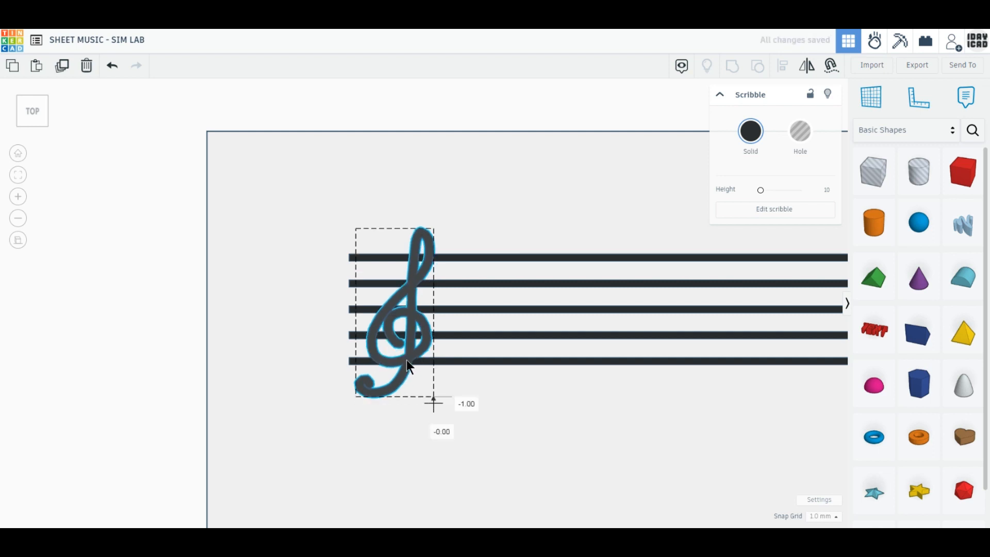
Restore the scaled treble clef's height to 1 mm
mouse_move(407, 360)
right_mouse_down()
mouse_move(386, 337)
mouse_move(419, 364)
right_mouse_up()
left_click(443, 354)
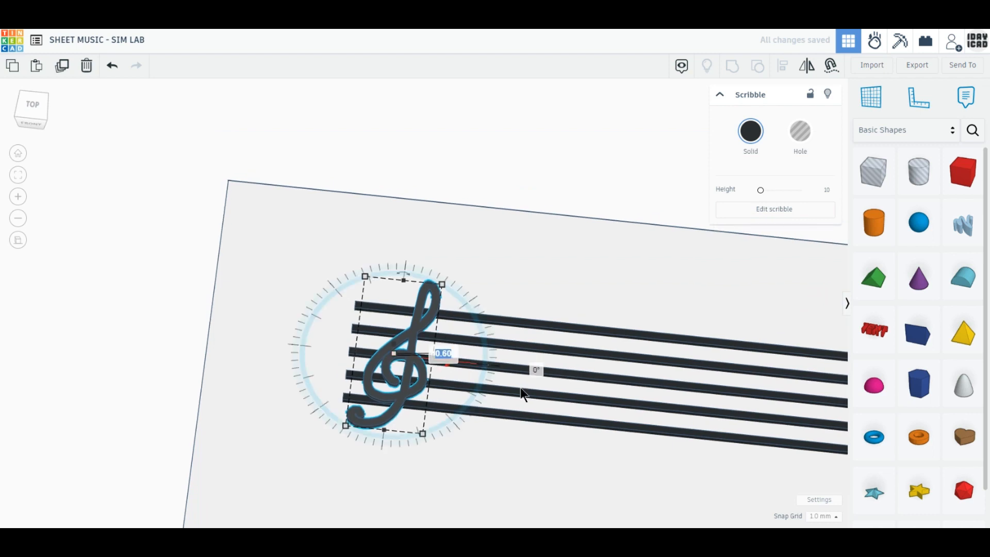
type("1")
key("Return")
left_click(134, 346)
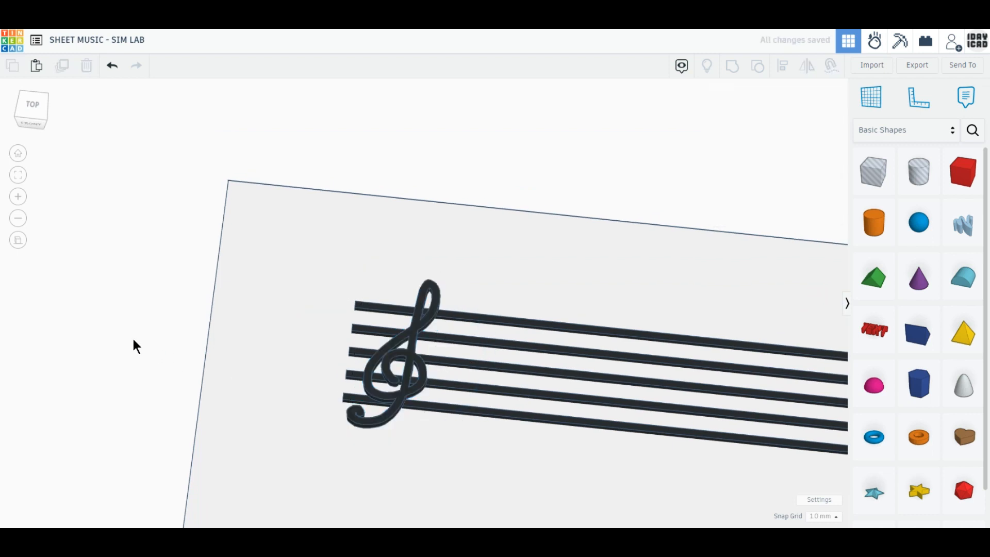
Add a cylinder to the empty workplane beside the sheet and shrink it to a 4 by 3 mm oval note head
left_click(30, 125)
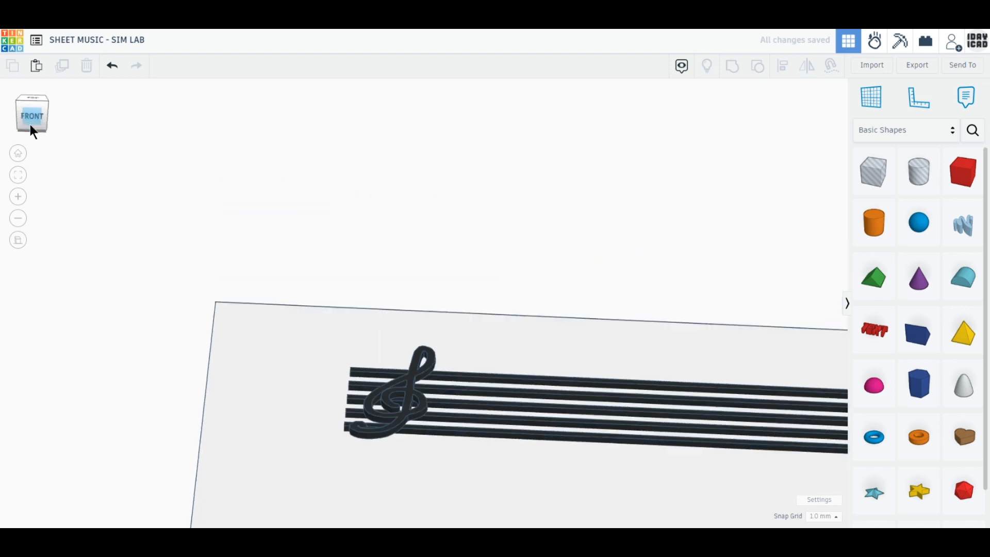
left_click(32, 92)
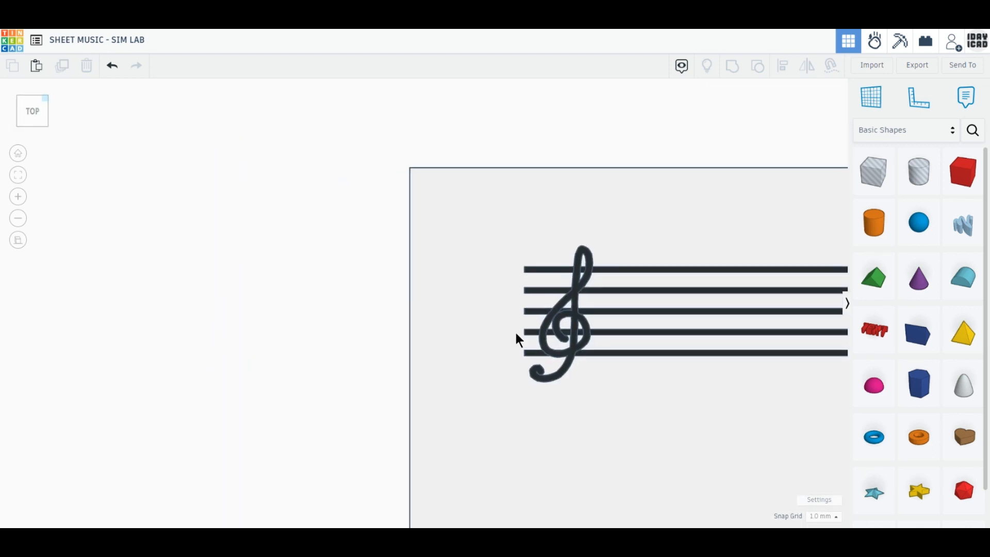
scroll(475, 304, "down", 1)
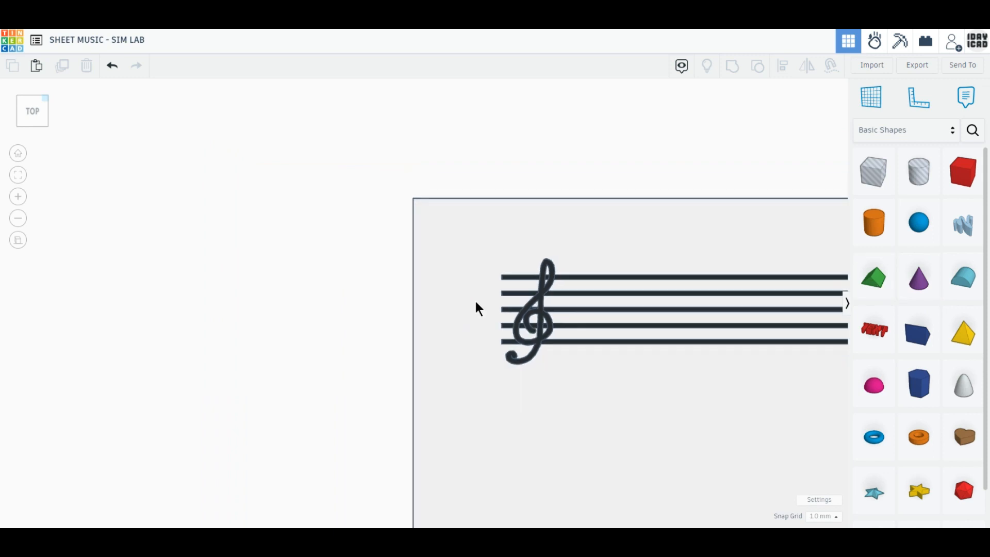
scroll(476, 304, "up", 2)
left_click(861, 227)
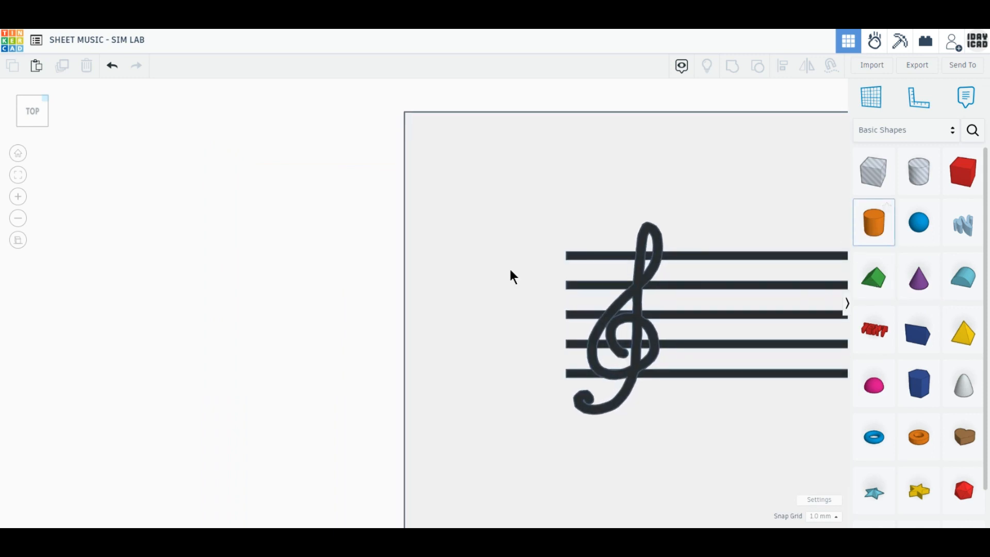
left_click(166, 311)
left_click_drag(96, 237, 213, 363)
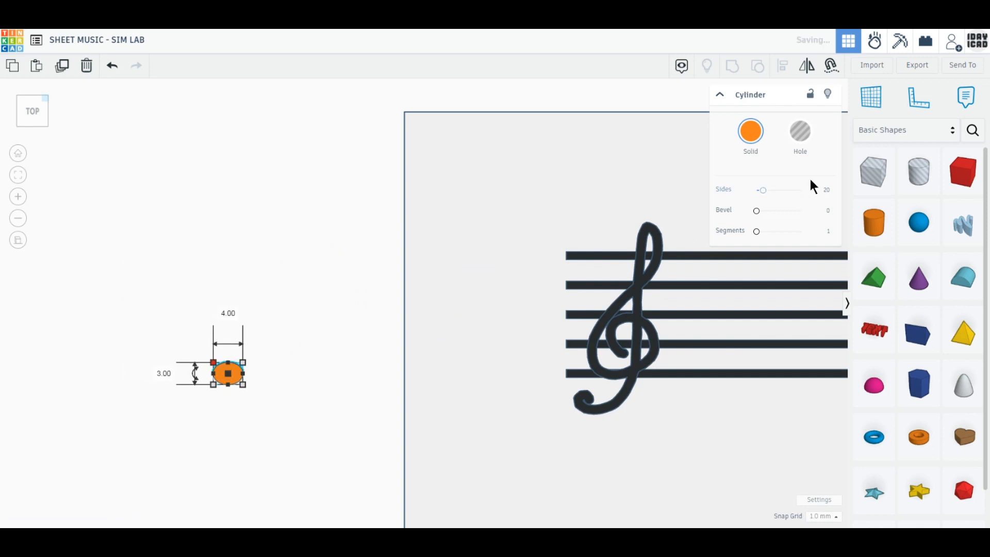
Raise the oval cylinder's number of sides to the maximum and colour it black
left_click_drag(764, 191, 842, 193)
left_click(751, 132)
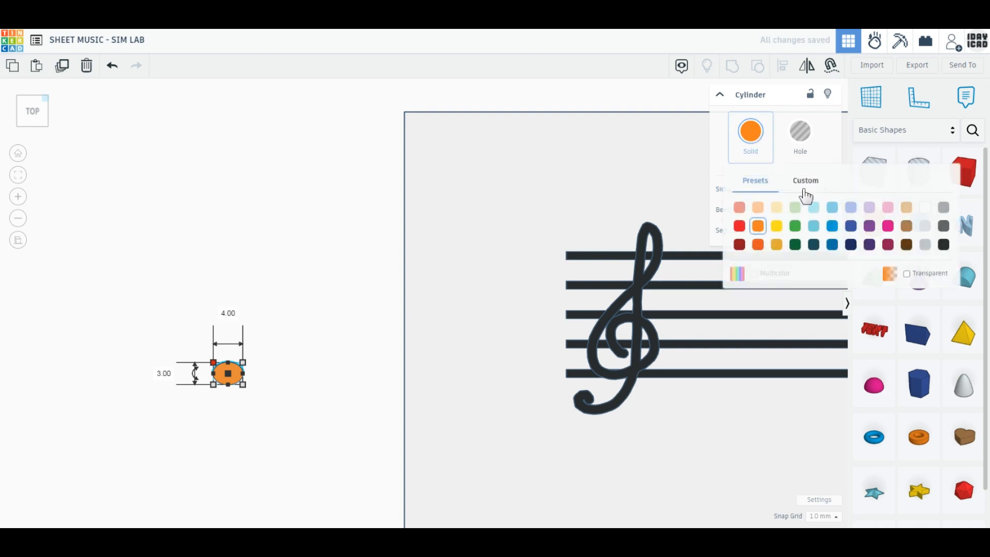
left_click(945, 243)
left_click(370, 176)
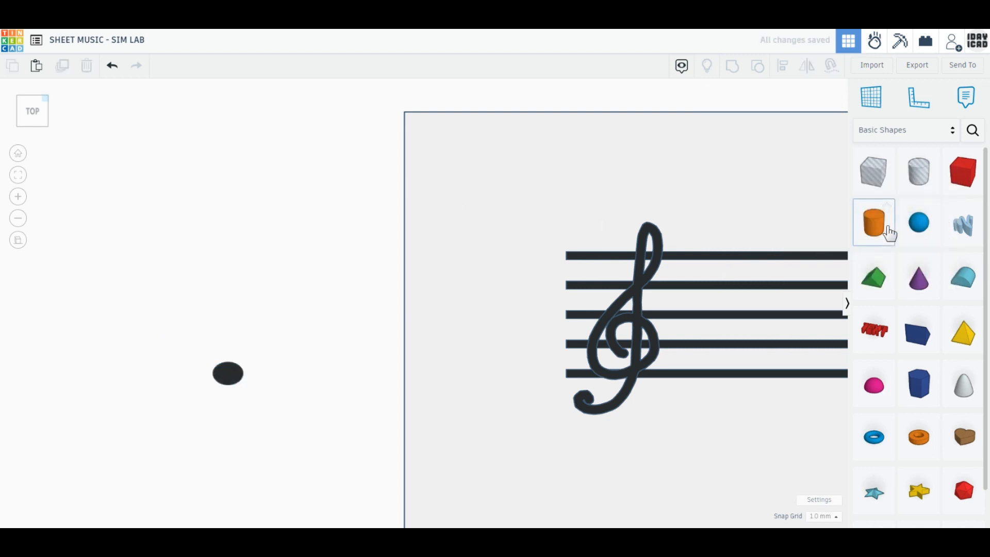
Move the black oval into the staff's lowest space after the clef, and place a box with its lower corner on the oval
left_click_drag(228, 373, 748, 364)
middle_click_drag(548, 410, 361, 438)
left_click_drag(961, 167, 728, 308)
left_click_drag(610, 356, 106, 328)
left_click_drag(109, 388, 619, 363)
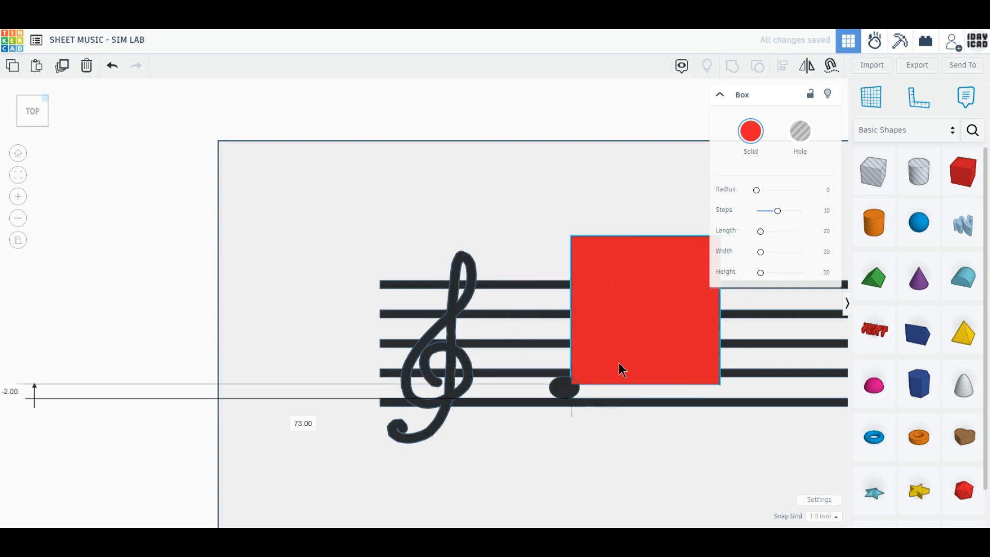
Resize the box into a note stem 1 mm wide and 13 mm long, and colour it black
left_click_drag(722, 318, 578, 324)
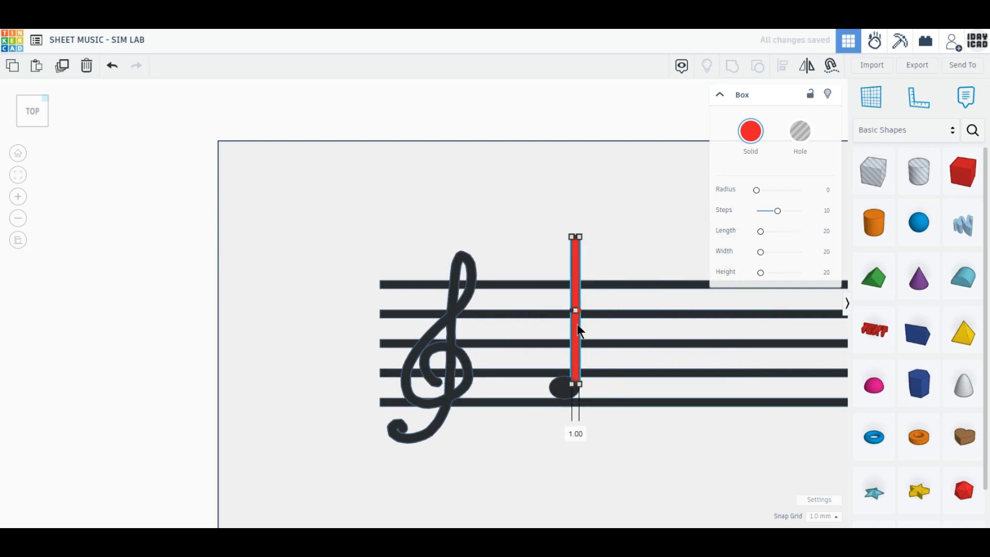
left_click_drag(577, 237, 574, 287)
left_click(758, 146)
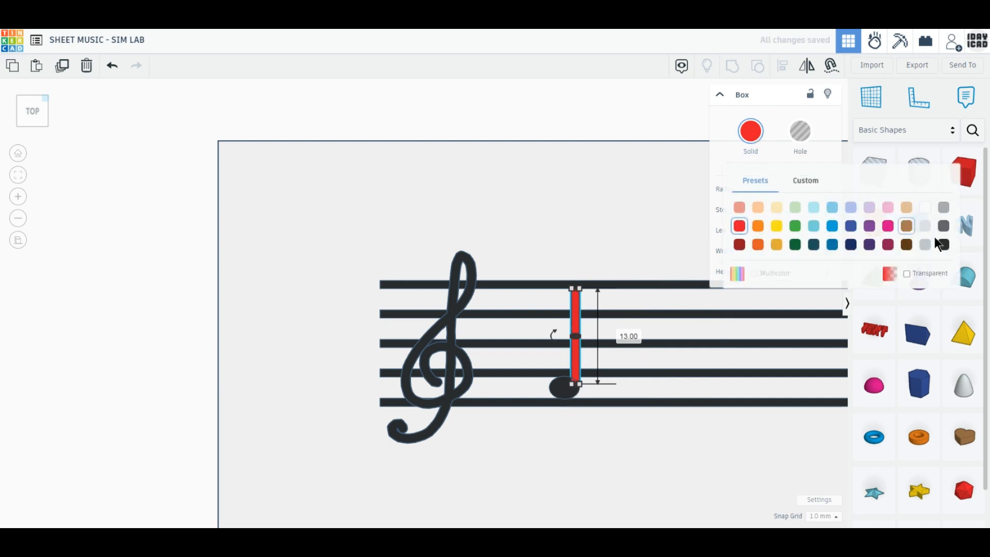
left_click(738, 243)
Move the note head and stem together off the sheet, then reduce their height to 1 mm and group them
left_click(574, 385, "shift")
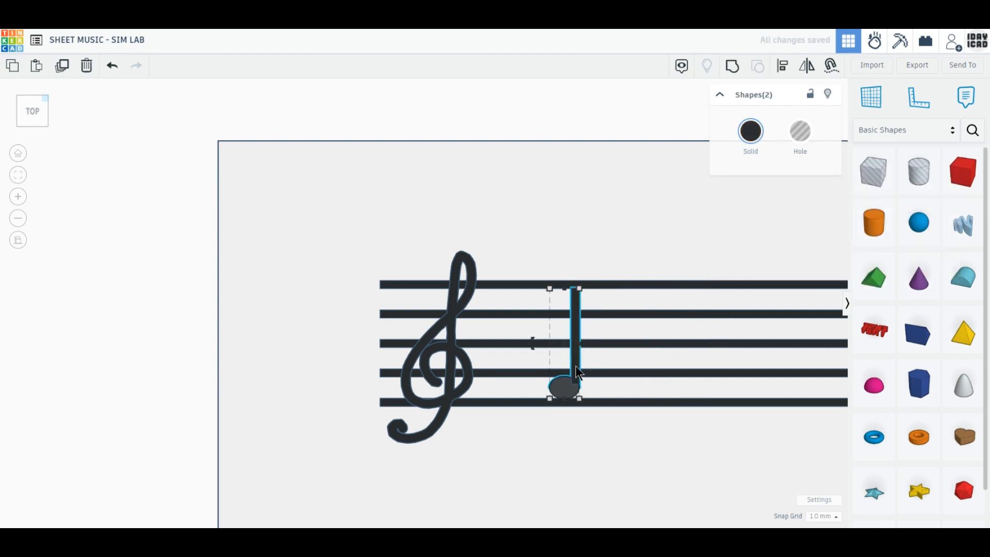
left_click_drag(576, 368, 104, 351)
right_click_drag(102, 422, 104, 331)
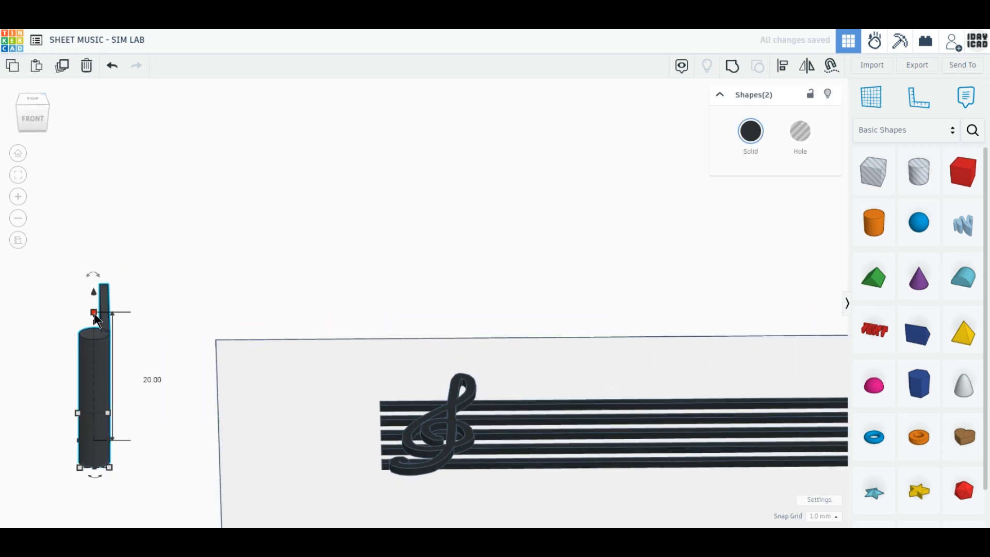
type("1")
key("Return")
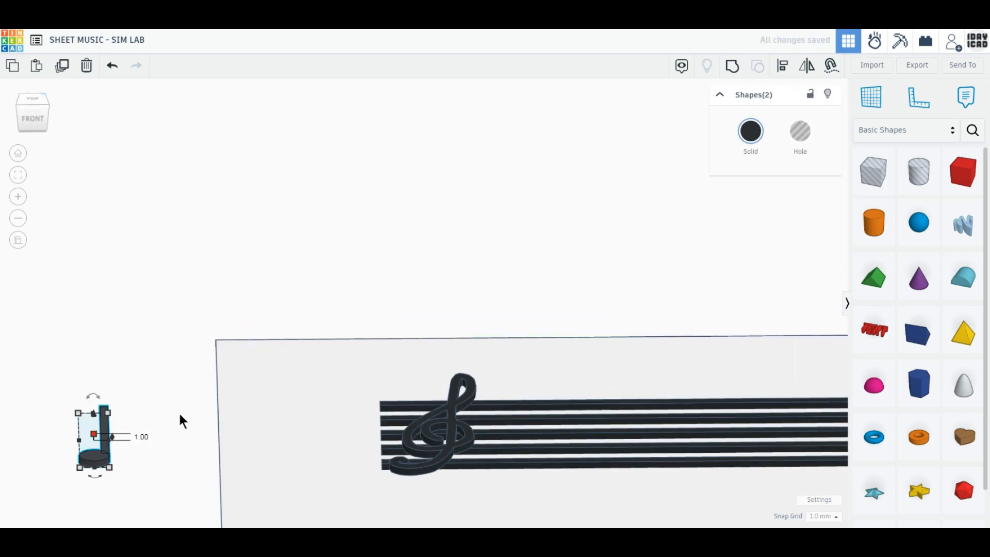
left_click(732, 69)
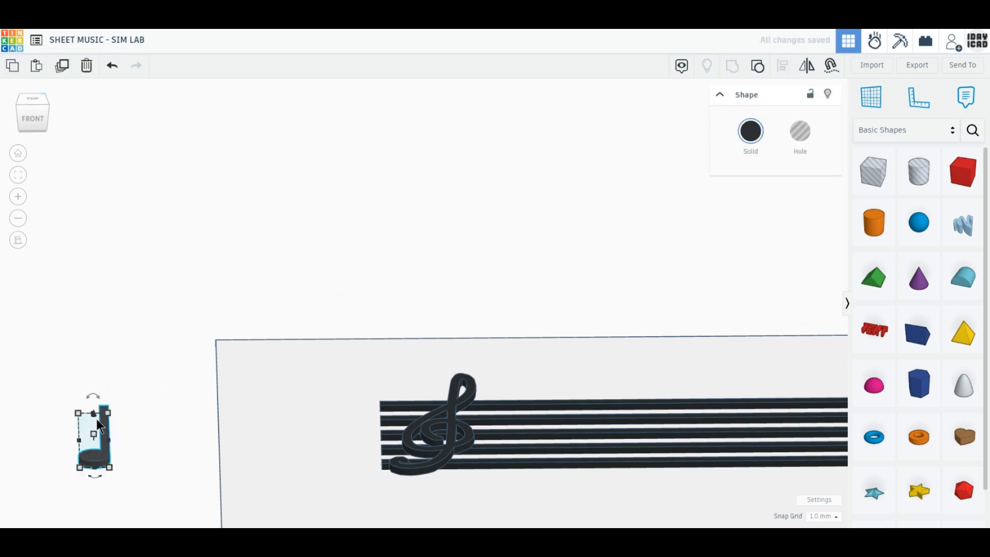
Raise the grouped note 3 mm above the workplane
left_click_drag(94, 414, 94, 408)
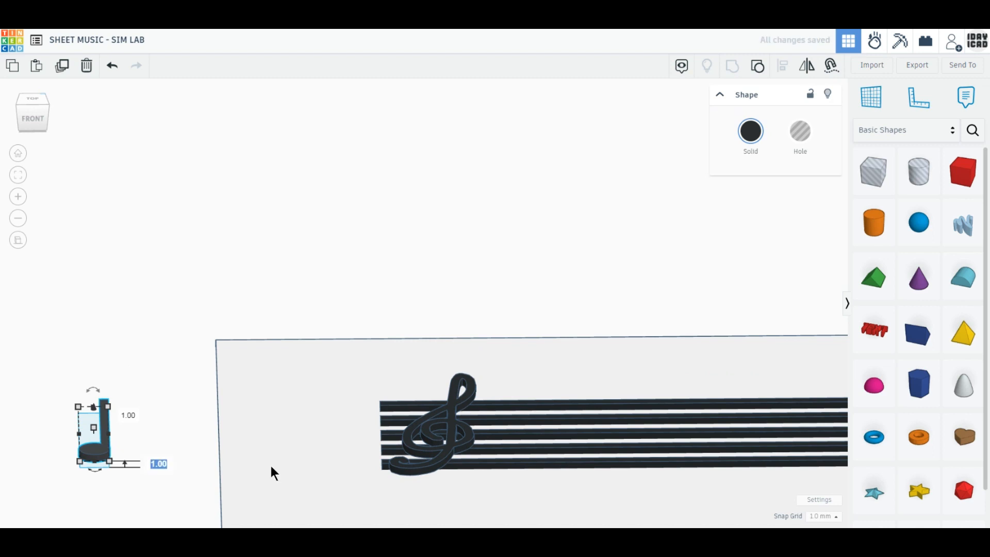
type("3")
key("Return")
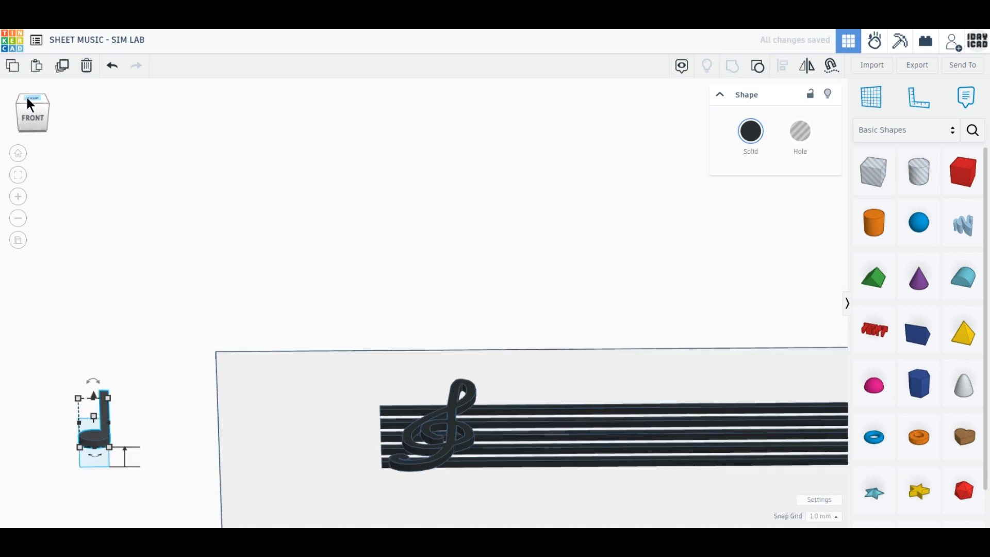
Move the note back onto the staff after the clef, with its head in the lowest space
left_click(32, 98)
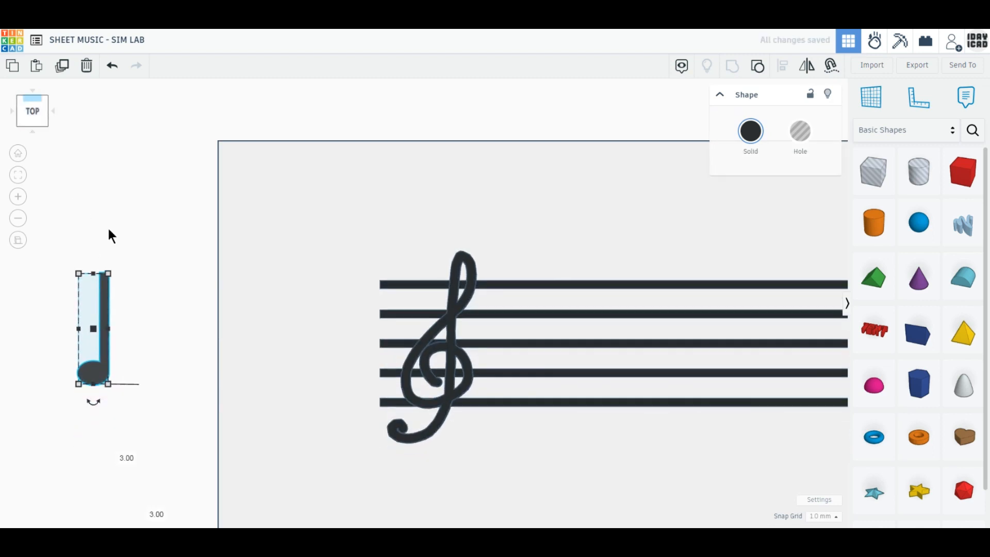
left_click_drag(95, 374, 590, 392)
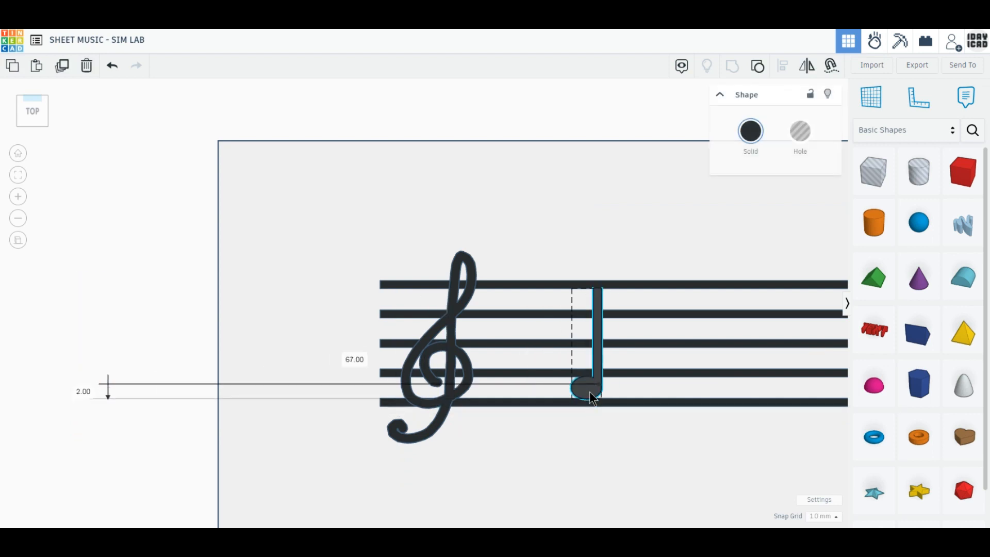
middle_click_drag(444, 437, 150, 400)
middle_click_drag(512, 434, 333, 440)
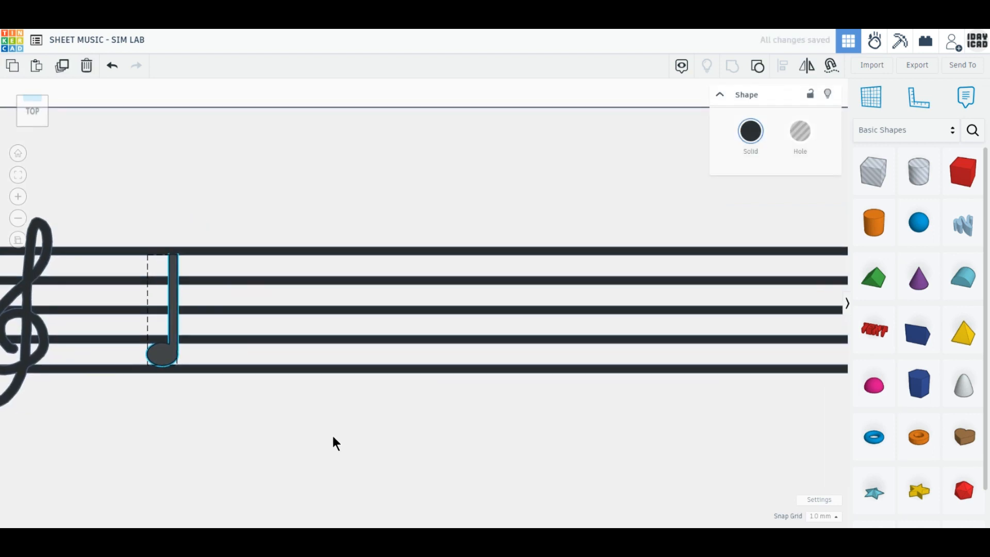
Duplicate the note and place the copy 15 mm farther along the staff in the same space
scroll(392, 439, "down", 2)
middle_click_drag(595, 431, 453, 420)
scroll(453, 424, "down", 4)
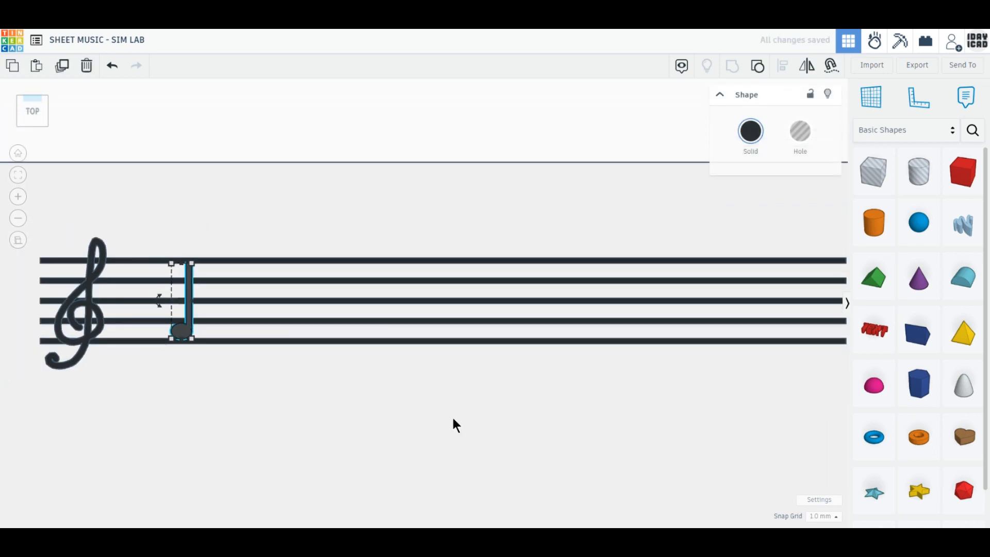
scroll(529, 404, "up", 2)
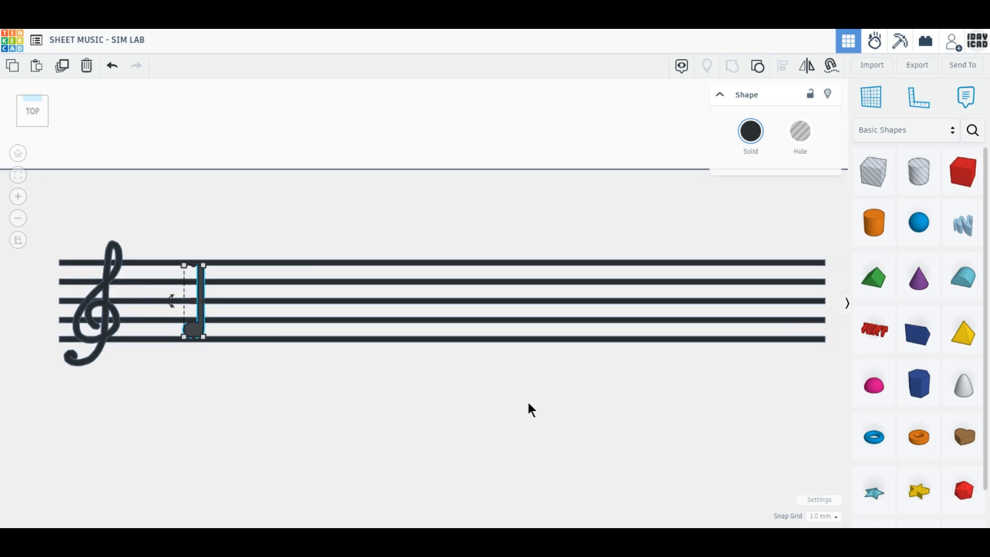
left_click(62, 65)
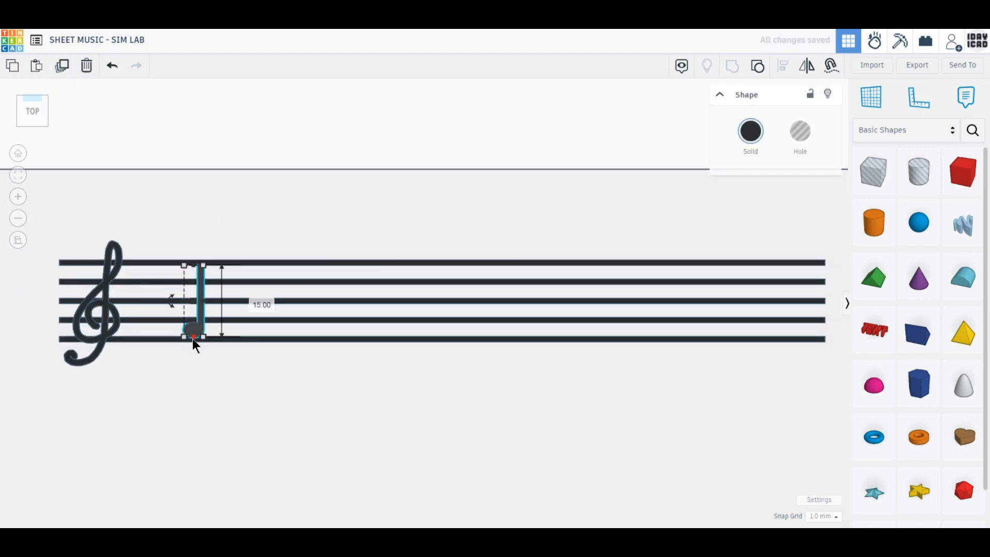
left_click_drag(193, 330, 264, 331)
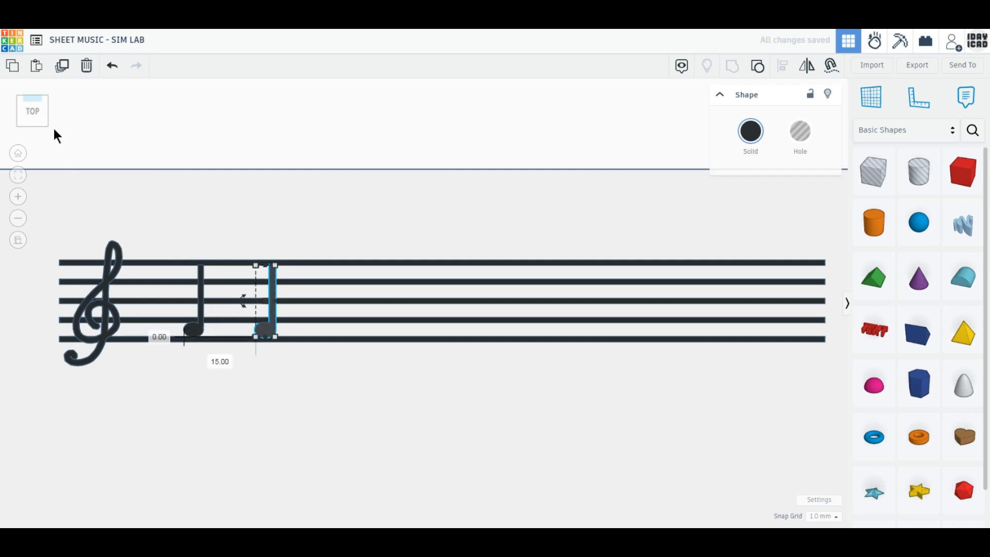
Repeat the spaced duplication seven times to line up nine notes along the staff
left_click(63, 72)
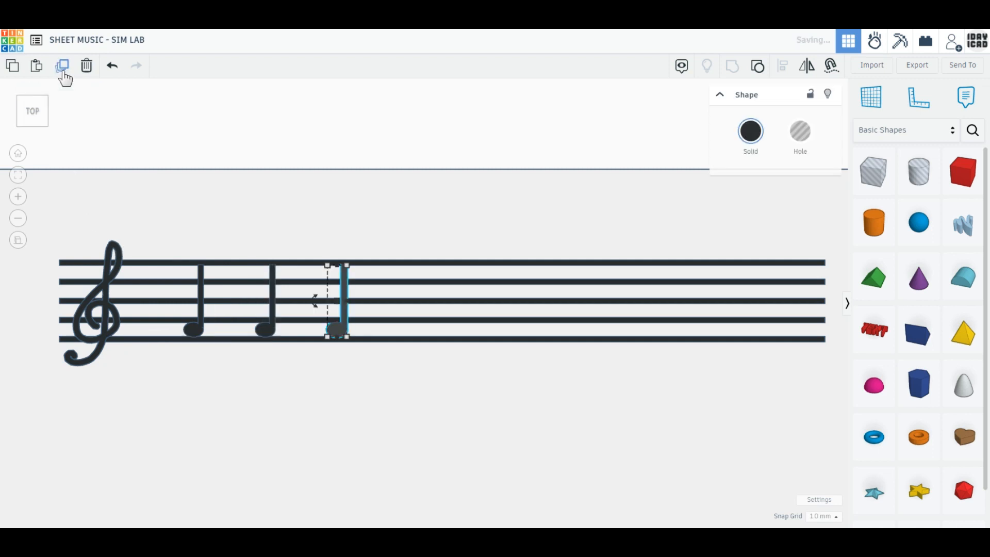
left_click(63, 72)
left_click(62, 72)
left_click(63, 72)
left_click(62, 72)
left_click(63, 72)
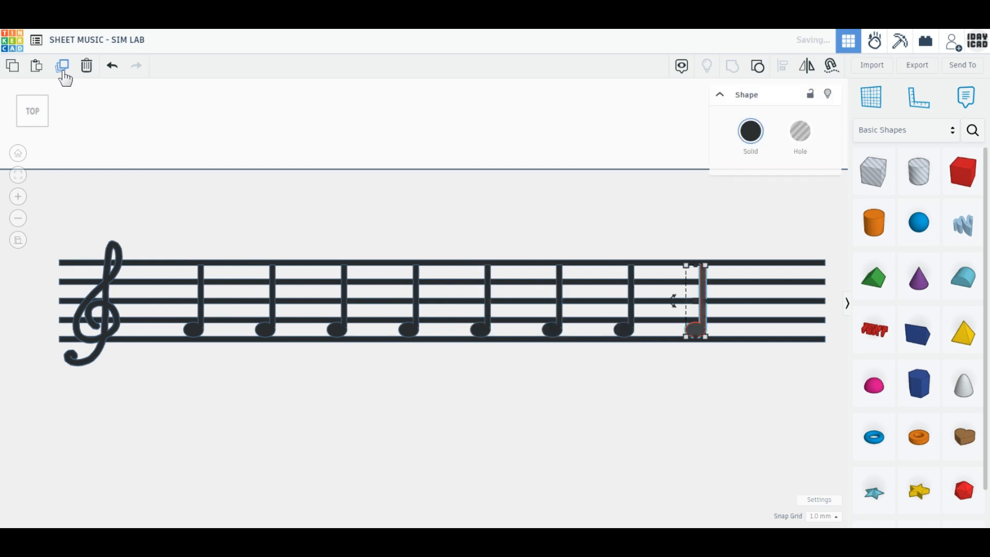
left_click(63, 72)
left_click(255, 132)
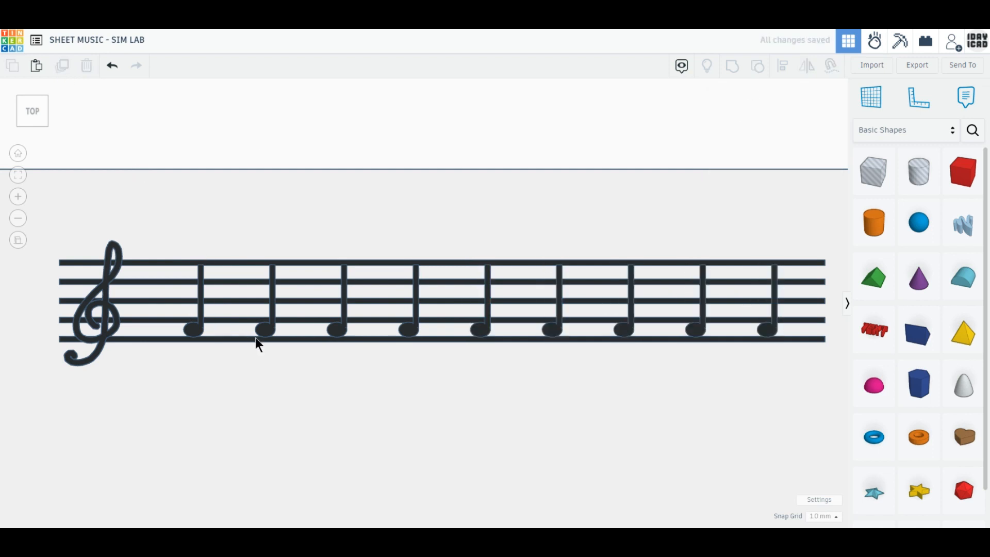
Duplicate the first note after the clef and move the copy off the sheet
middle_click_drag(251, 380, 470, 391)
left_click(427, 358)
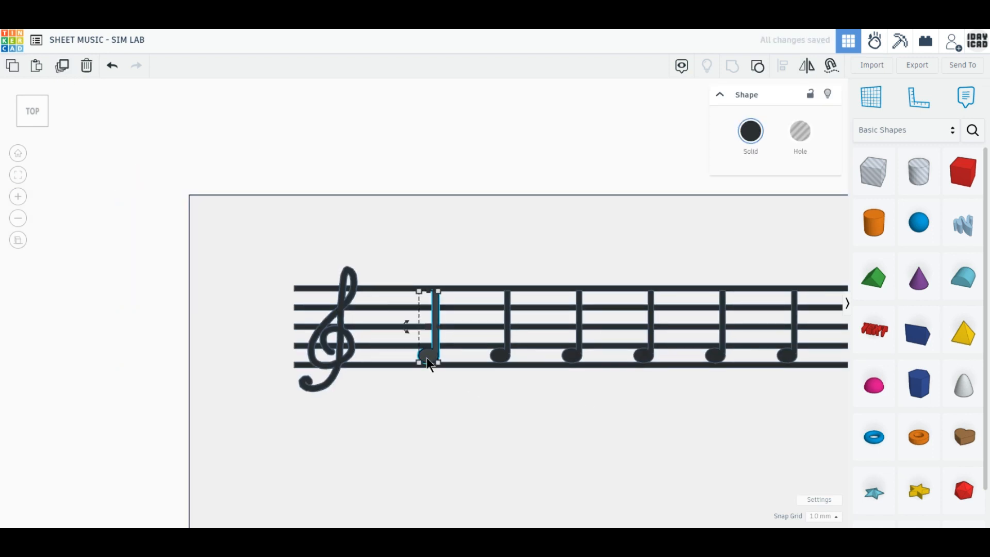
left_click(64, 72)
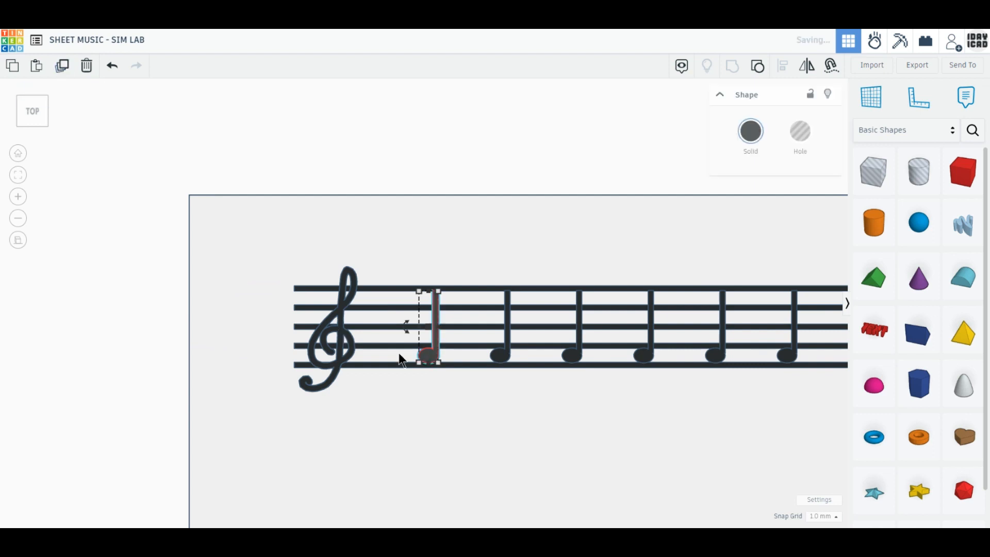
left_click_drag(431, 356, 77, 336)
Add a 64-sided cylinder beside the sheet and cover its left half with a box hole
left_click_drag(874, 222, 114, 418)
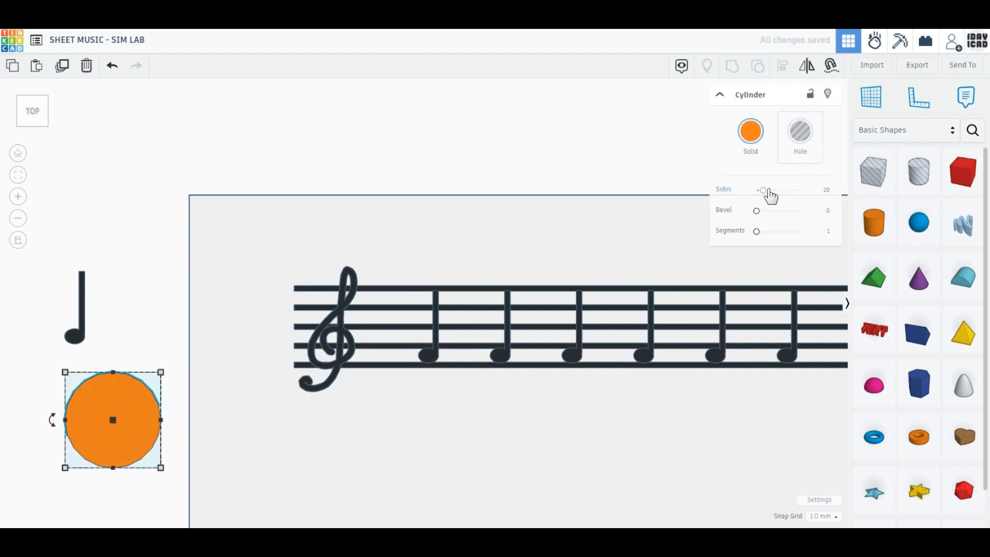
left_click_drag(874, 173, 67, 421)
left_click_drag(82, 363, 117, 176)
middle_click_drag(292, 338, 540, 272)
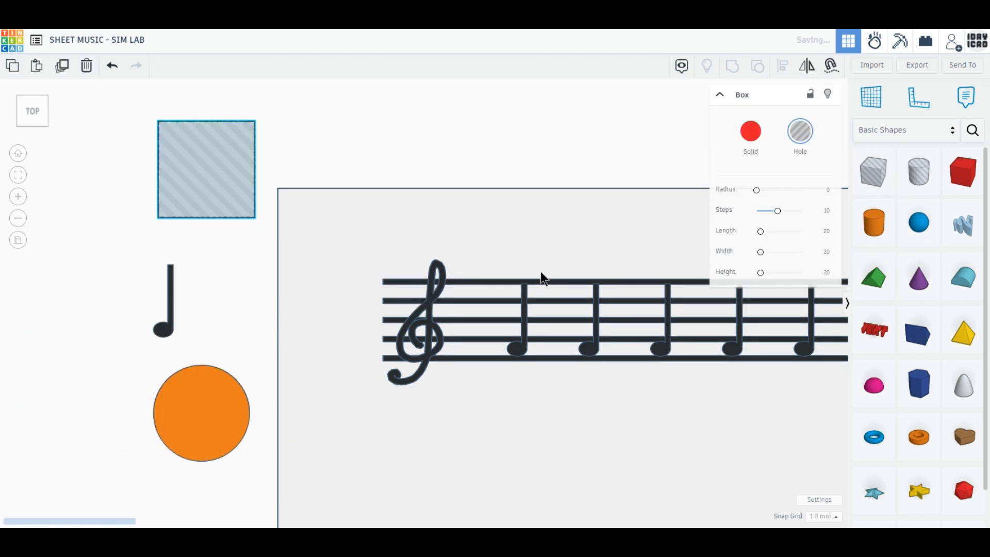
left_click_drag(389, 133, 336, 376)
Duplicate the cylinder as a slightly offset hole and group all three shapes to cut a curved note flag
left_click(338, 376)
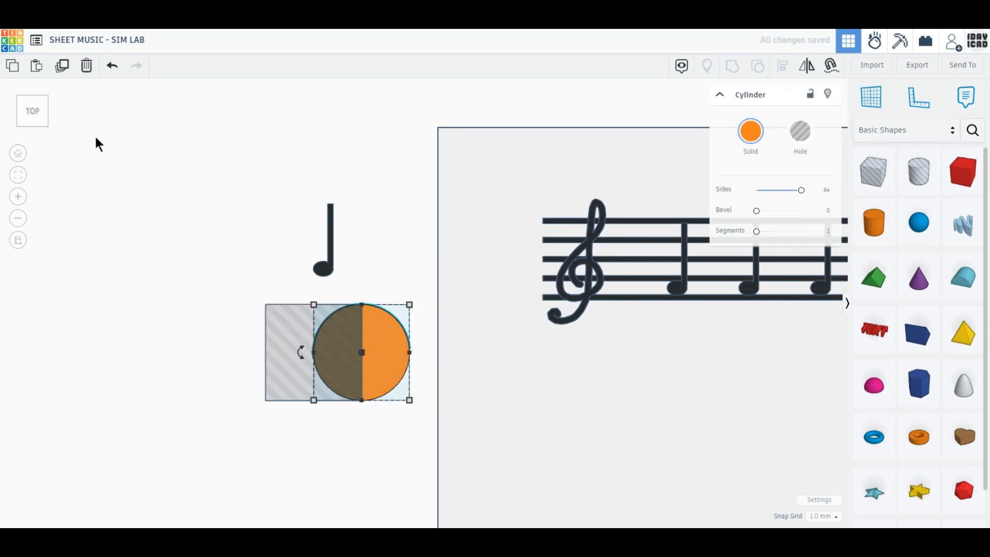
left_click(63, 67)
left_click_drag(391, 363, 301, 302)
left_click(812, 143)
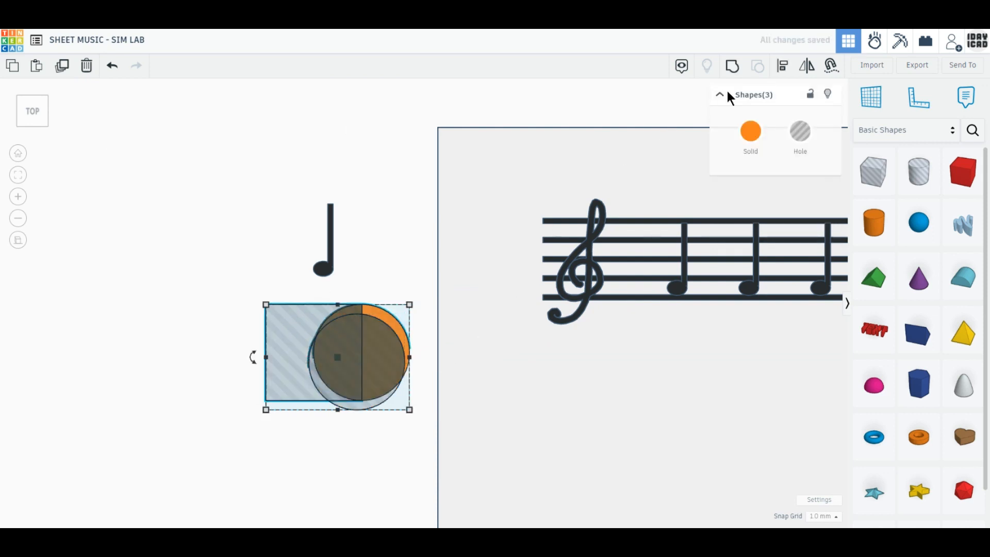
left_click(738, 68)
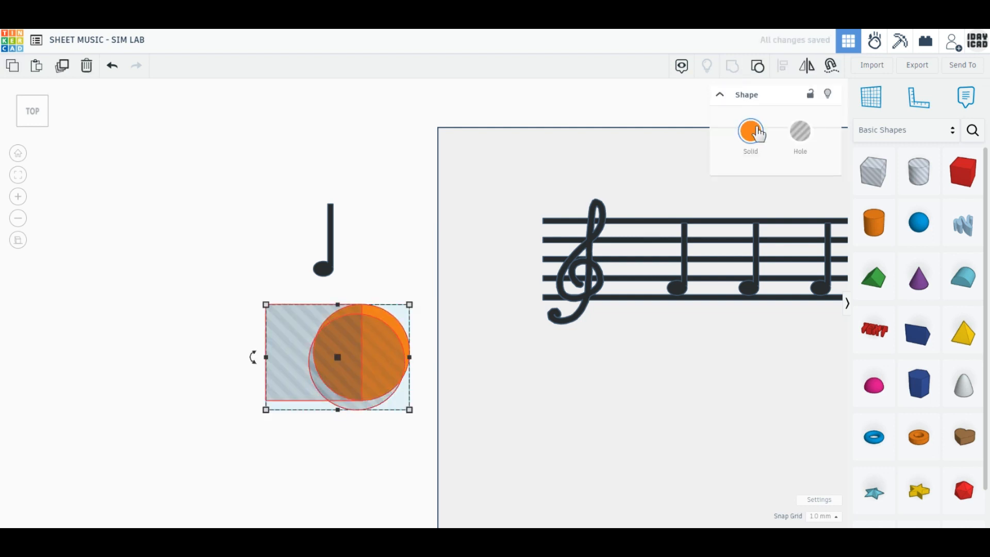
Colour the curved flag black and set its height to 1 mm
left_click(759, 130)
left_click(944, 243)
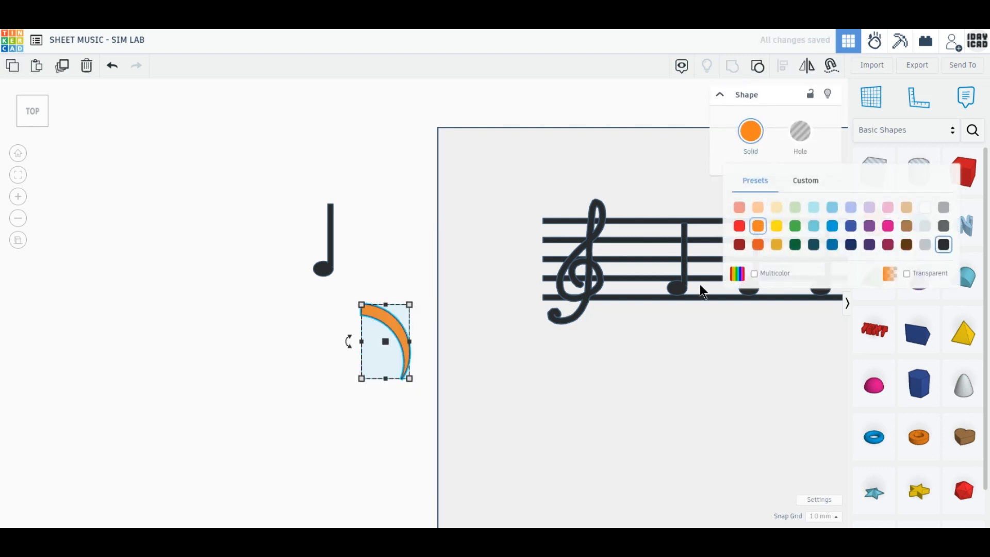
right_click_drag(395, 333, 391, 306)
left_click(384, 334)
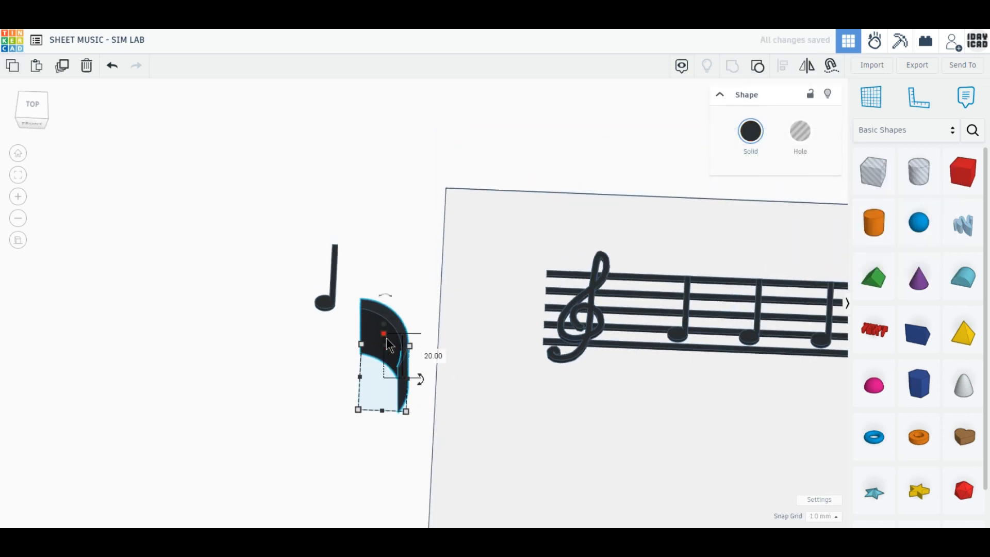
left_click(433, 357)
type("1")
key("Return")
Lower the copied note beside the sheet to 0 mm above the workplane
left_click(326, 306)
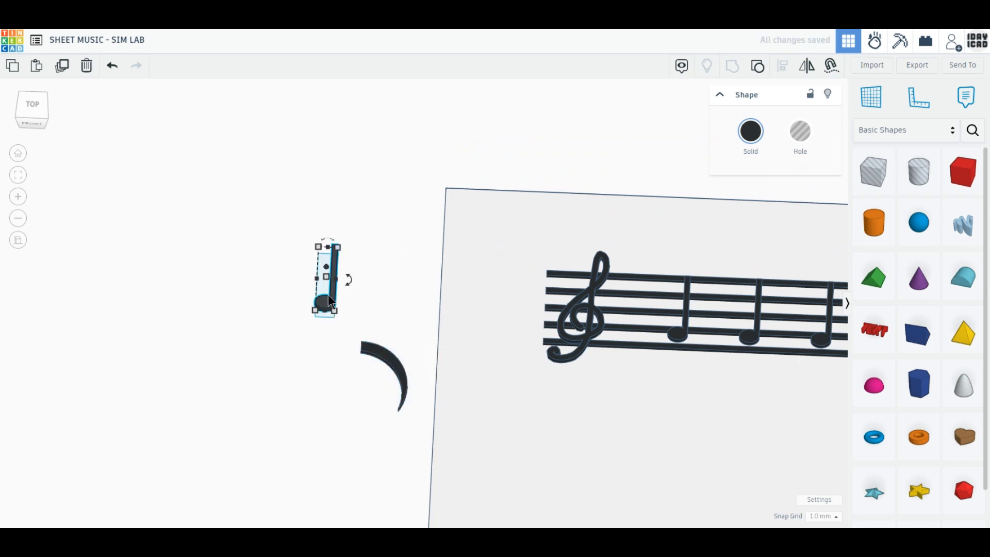
left_click_drag(332, 279, 328, 253)
left_click(386, 248)
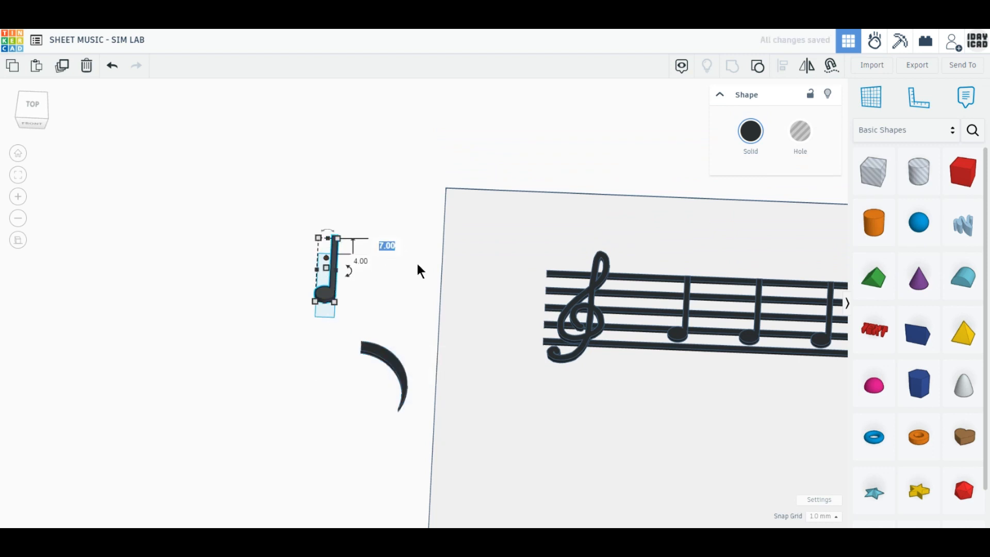
type("0")
key("Return")
Move the curved flag to the top of the copied note's stem and shrink it to fit the note
left_click(37, 110)
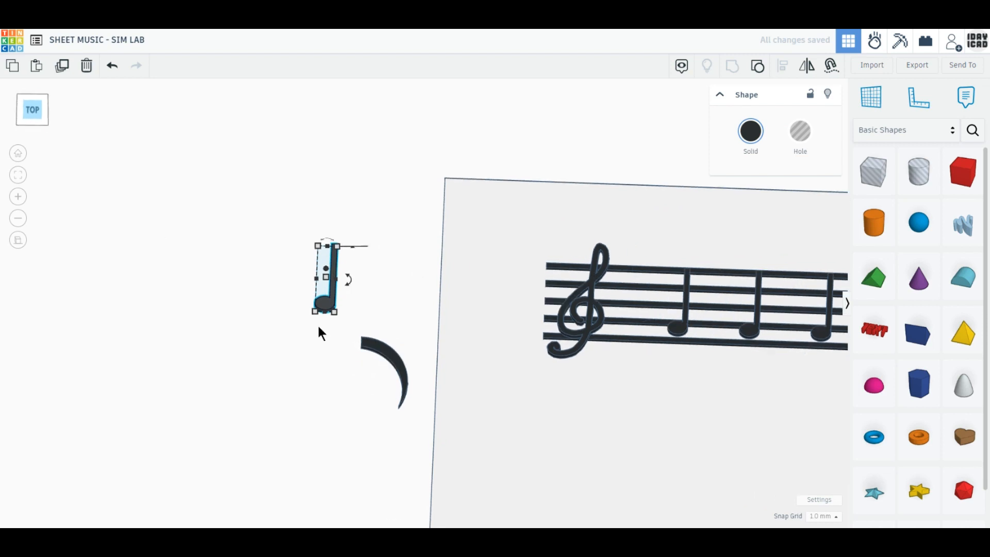
left_click_drag(389, 316, 355, 219)
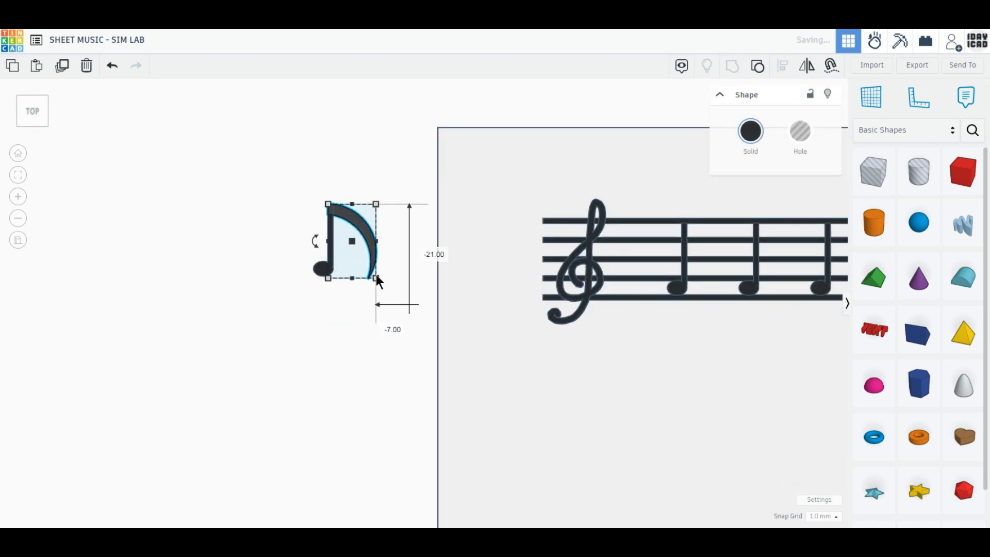
left_click_drag(376, 276, 302, 203)
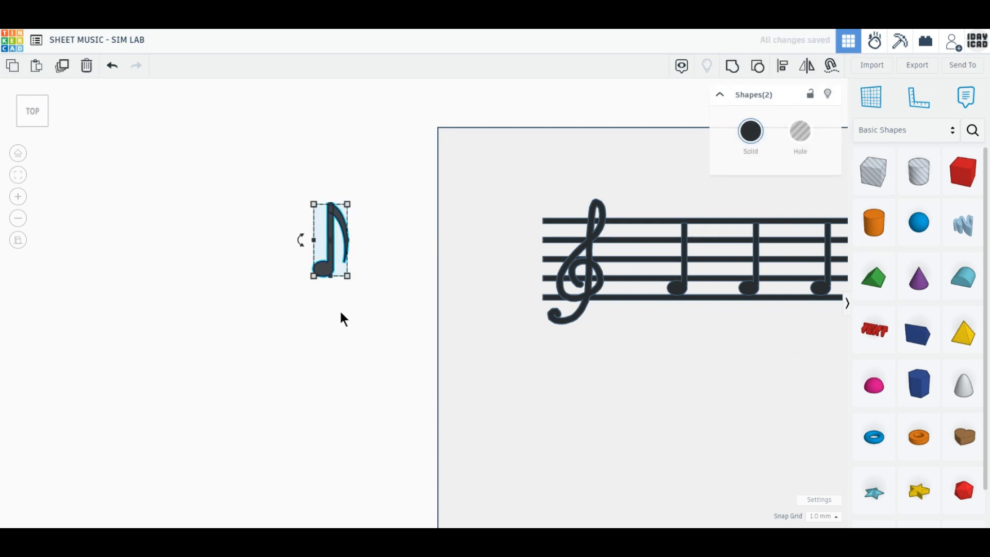
Duplicate the flagged note, place the copy 22 mm left and 7 mm lower, and group the original's stem and flag
left_click(62, 66)
left_click_drag(330, 272, 242, 300)
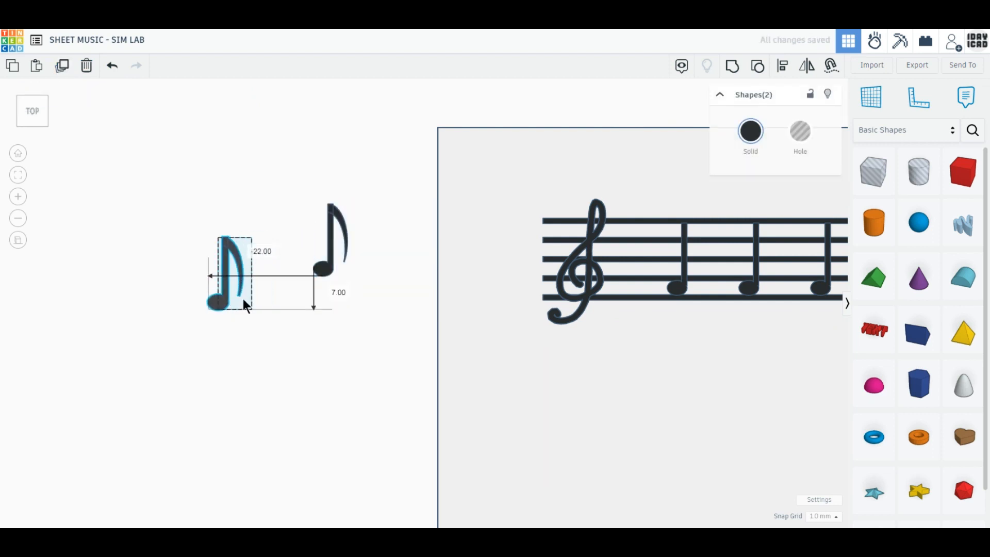
left_click_drag(312, 199, 361, 299)
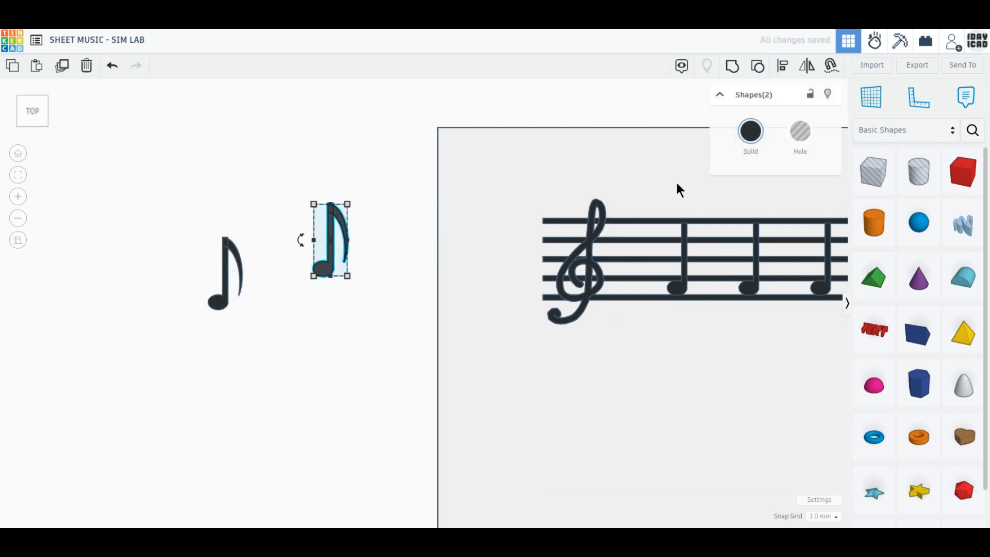
left_click(733, 66)
left_click(323, 347)
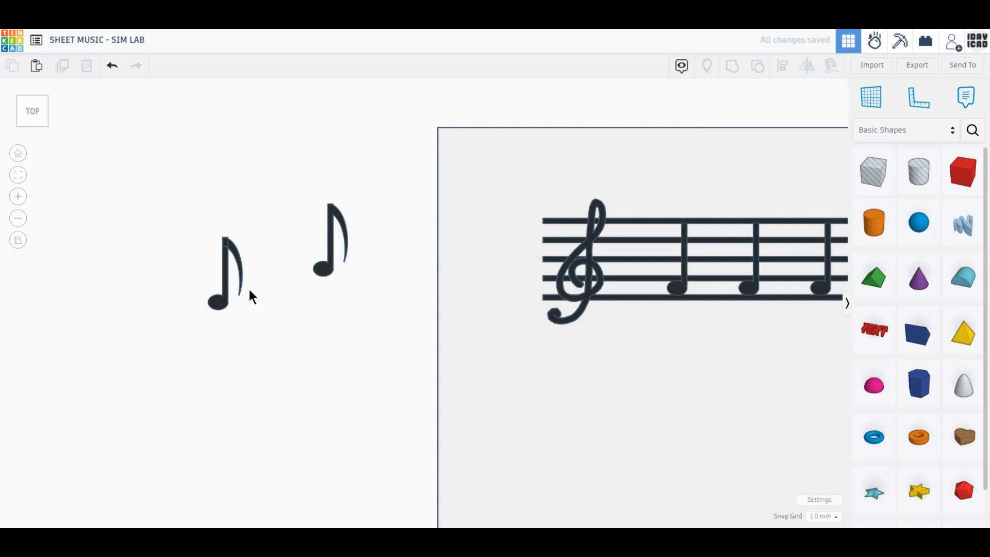
Duplicate the flag on the ungrouped copy and shorten the new flag to 7 mm, keeping its lower end in place
scroll(192, 260, "up", 2)
middle_click_drag(369, 298, 481, 341)
left_click(292, 295)
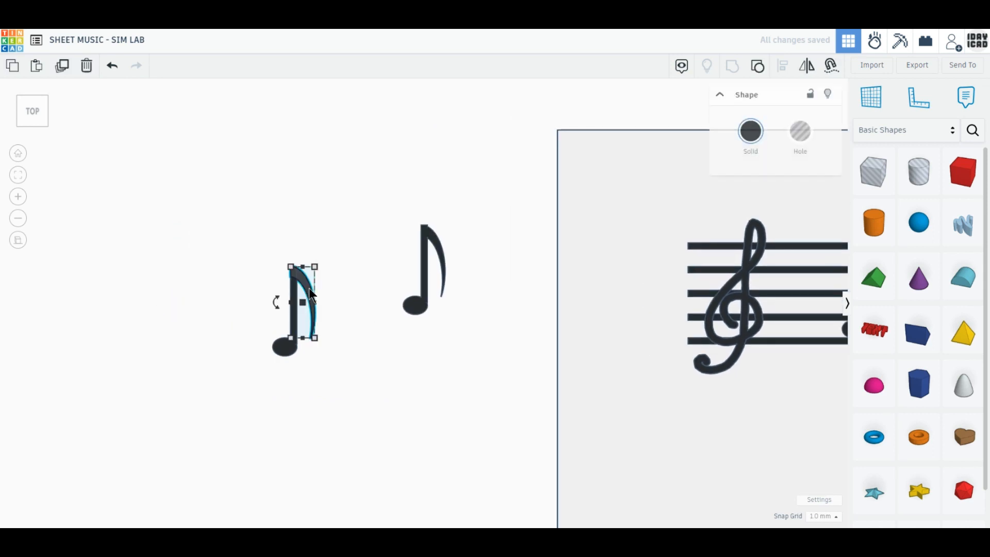
left_click(66, 72)
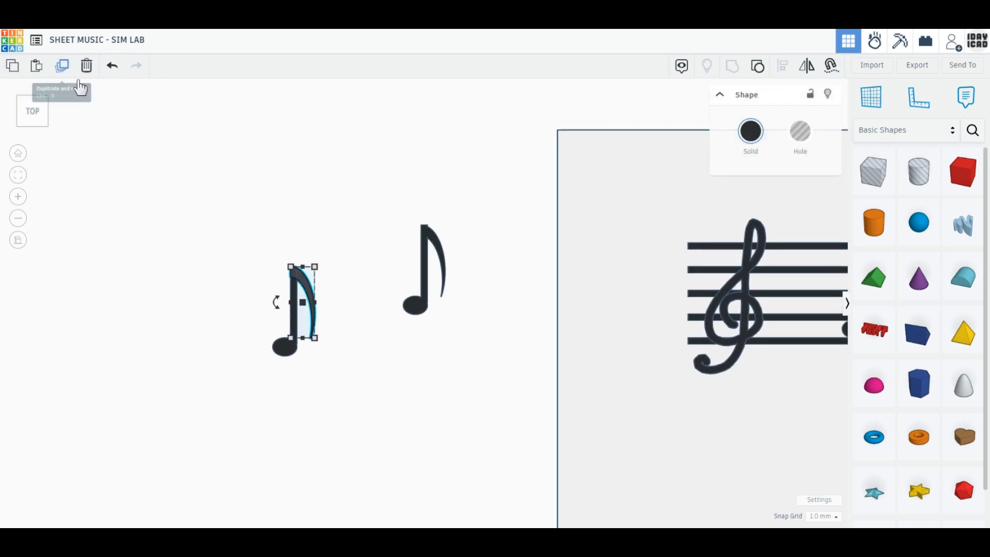
left_click_drag(304, 268, 304, 296)
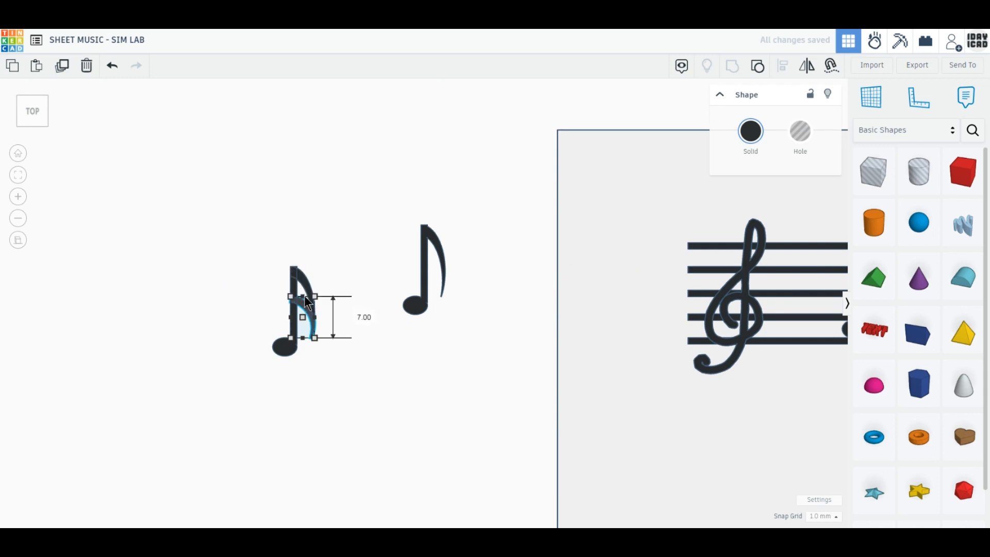
Group the note and its two flags into a single sixteenth note
left_click(250, 268)
left_click_drag(226, 223, 327, 385)
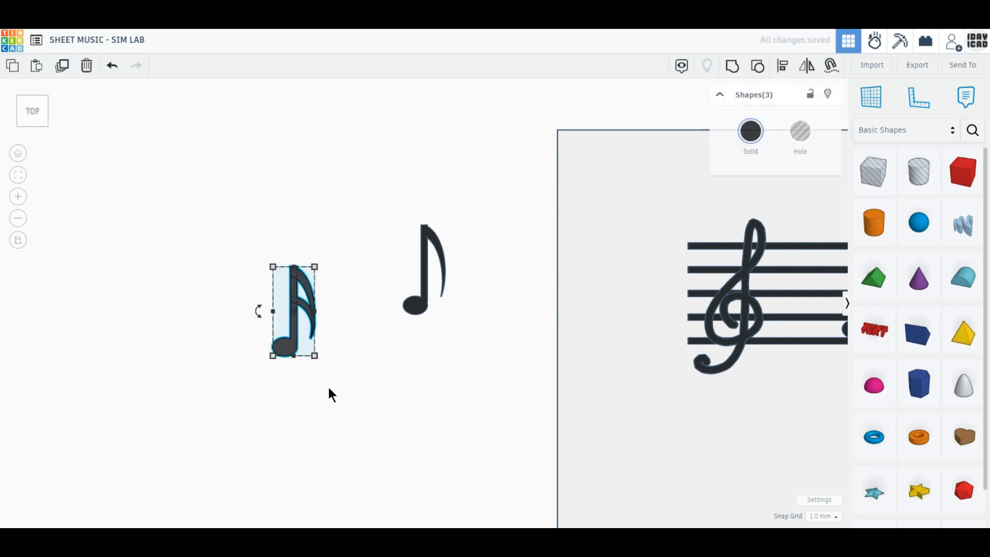
left_click(732, 67)
left_click(453, 161)
Move the double-flagged note onto the staff over the second note and the single-flagged note over the fifth, heads on the middle line
middle_click_drag(427, 363, 363, 347)
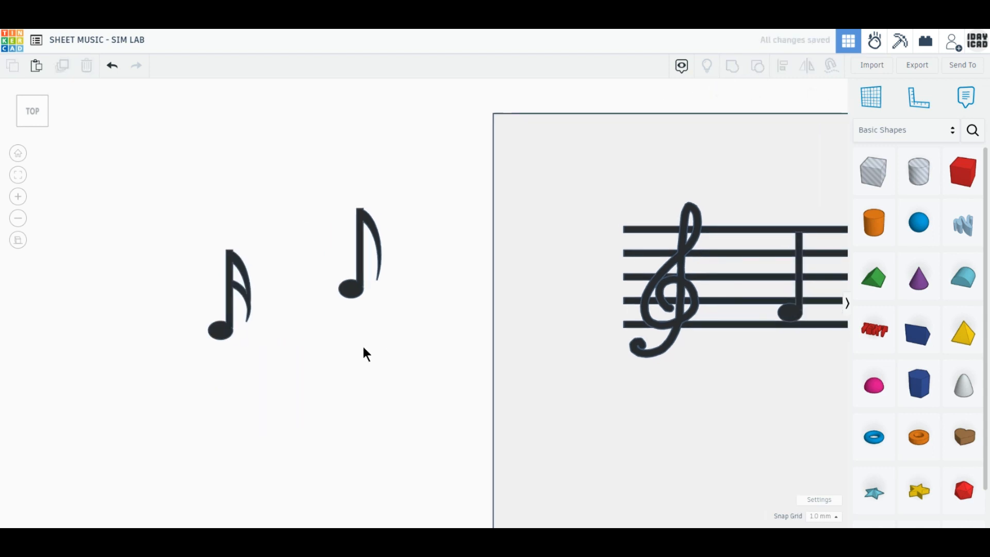
scroll(363, 348, "down", 4)
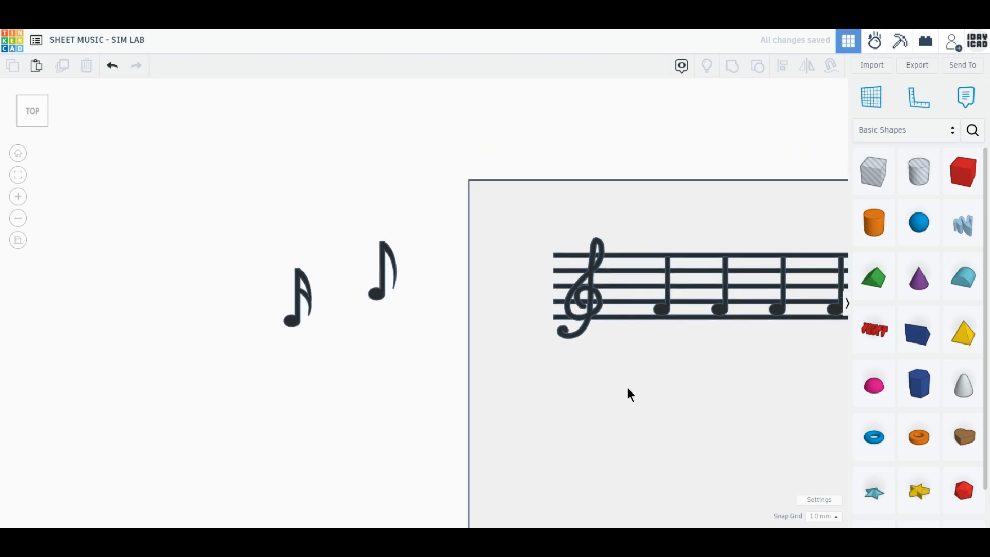
middle_click_drag(628, 390, 318, 397)
middle_click_drag(621, 411, 495, 410)
scroll(495, 410, "down", 3)
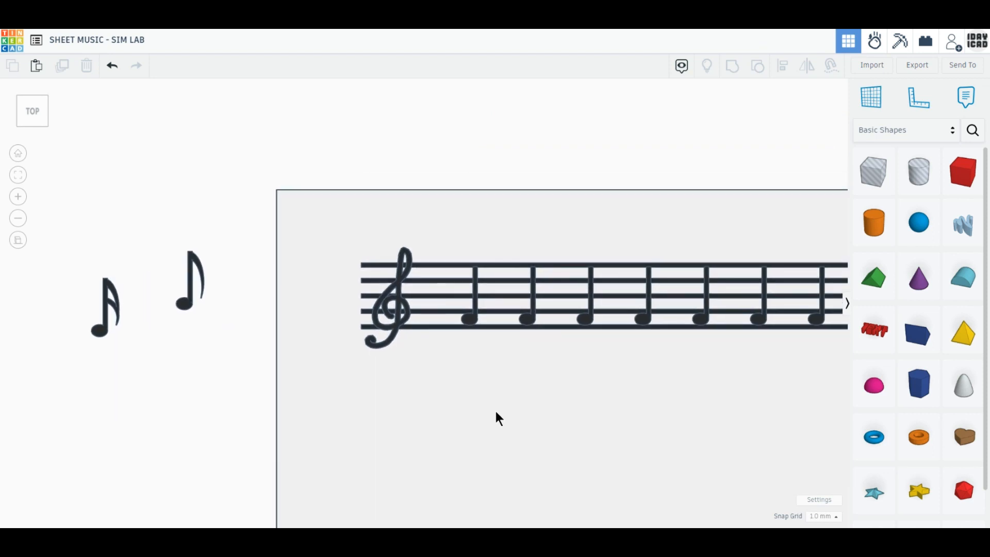
scroll(570, 411, "down", 2)
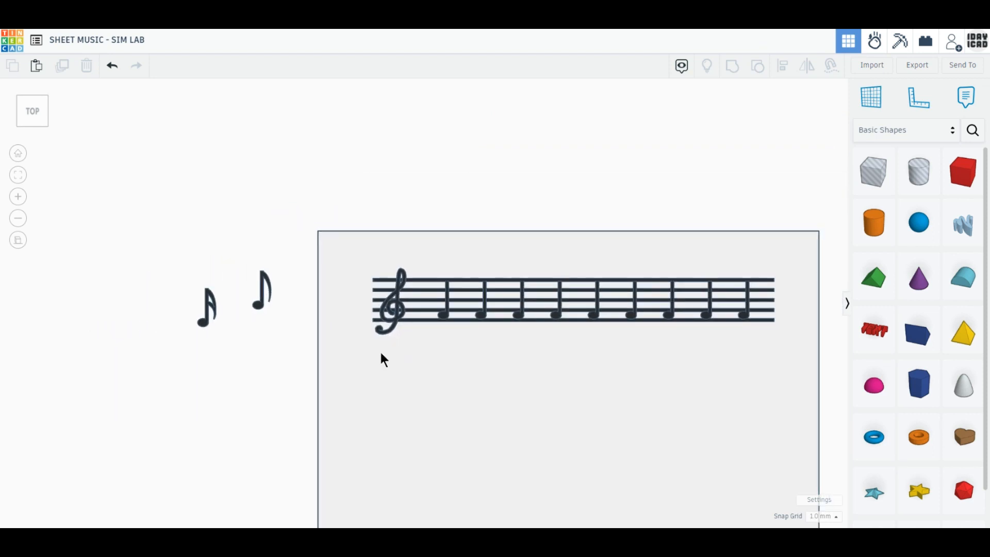
left_click_drag(212, 324, 482, 300)
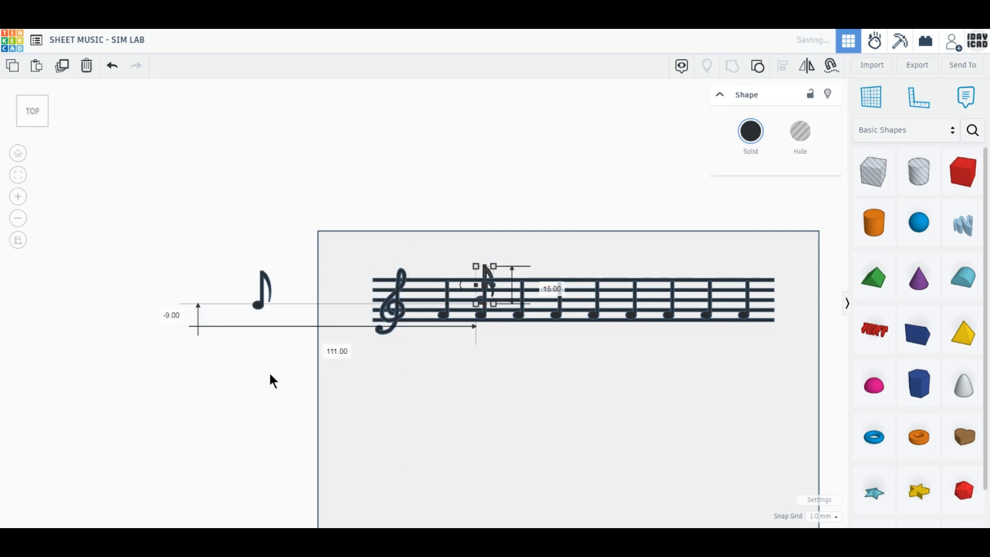
left_click(270, 379)
left_click_drag(259, 305, 593, 299)
left_click(464, 188)
Raise the sixteenth note and the eighth note on the staff together by 3 mm in height
scroll(582, 323, "up", 2)
scroll(742, 351, "up", 2)
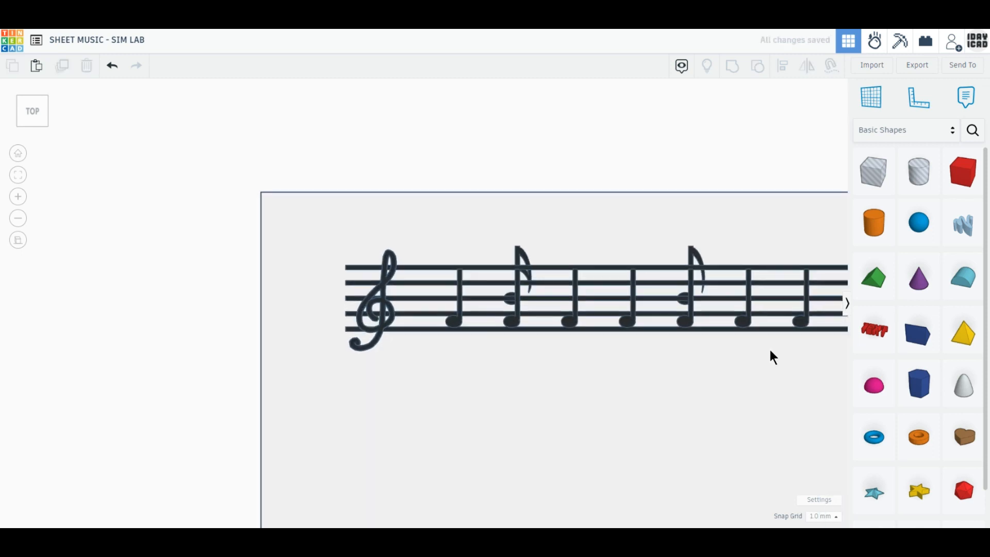
middle_click_drag(769, 351, 523, 353)
left_click(379, 260)
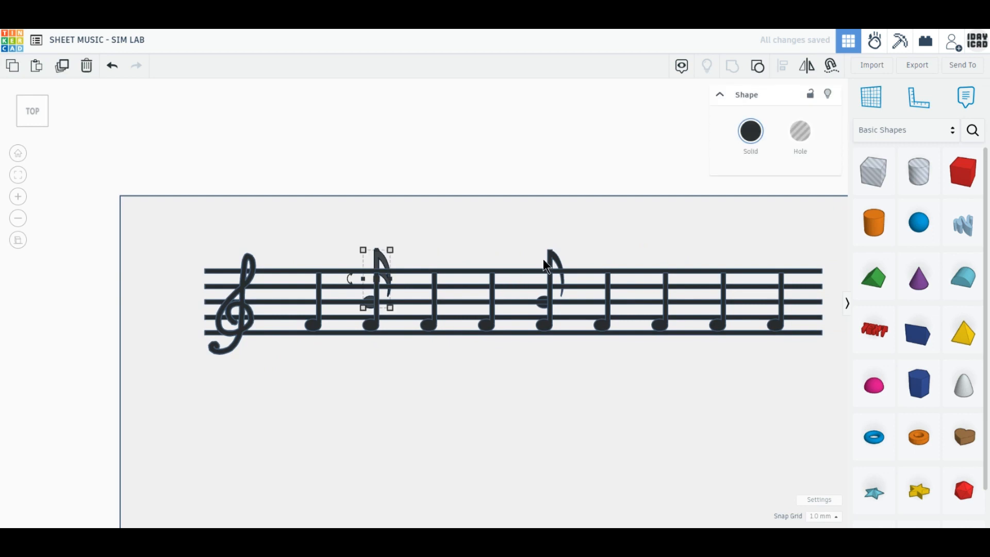
left_click(541, 301, "shift")
right_click_drag(507, 363, 504, 318)
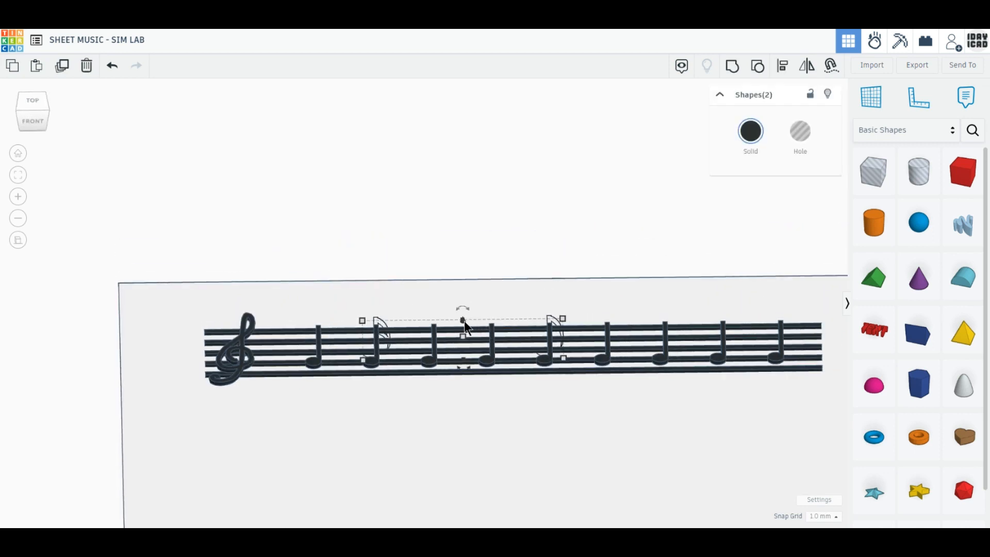
left_click_drag(463, 320, 463, 318)
left_click(621, 359)
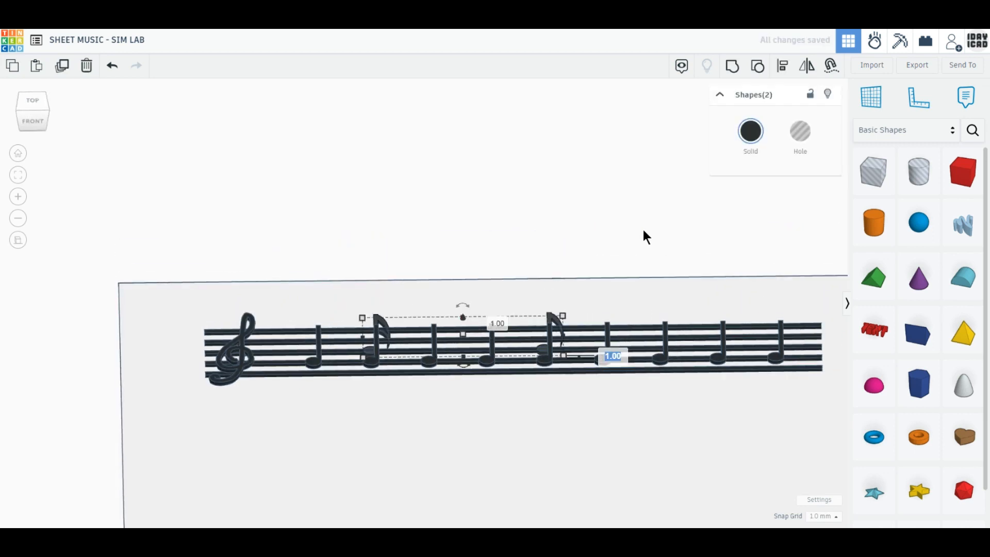
type("3")
key("Return")
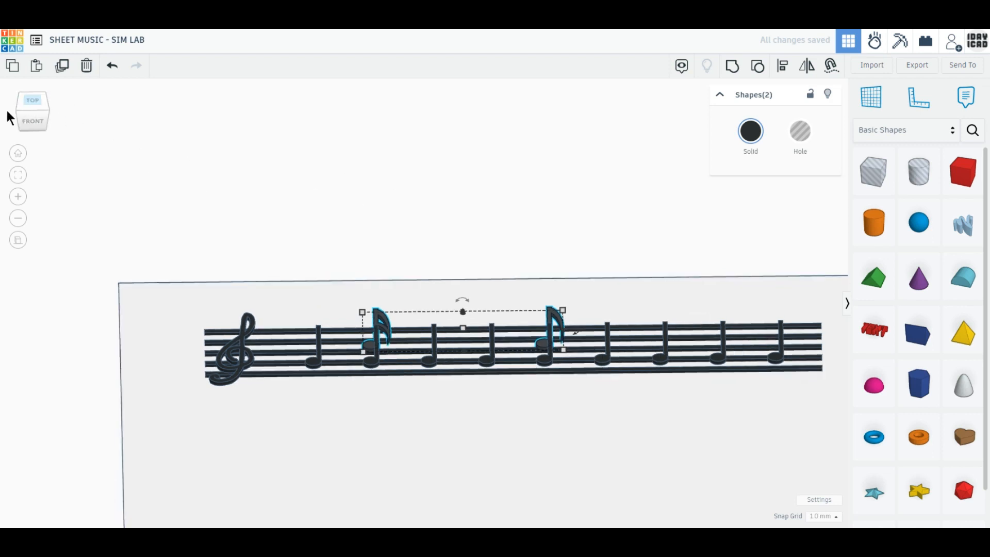
Delete the plain quarter notes lying beneath the sixteenth note and the eighth note on the staff
left_click(30, 101)
left_click(459, 163)
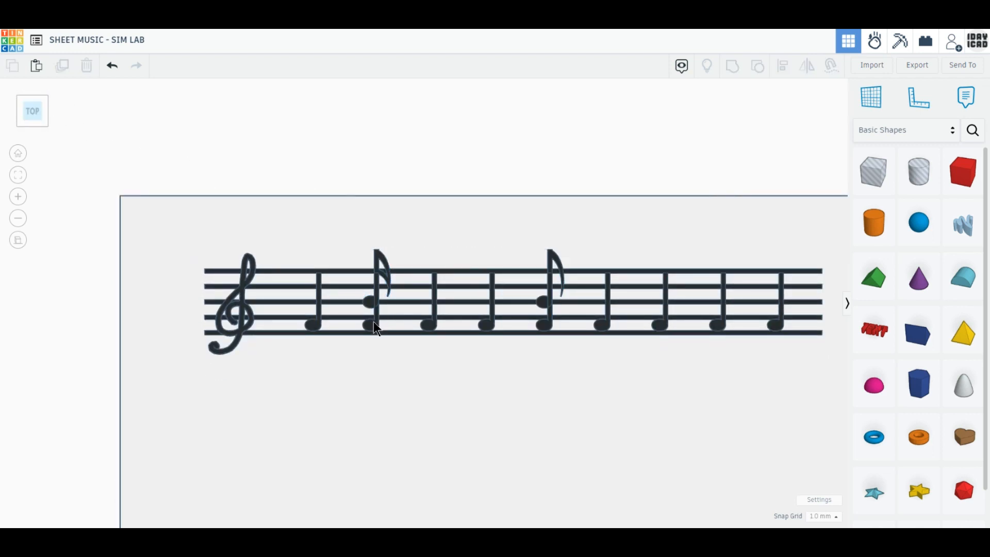
left_click(373, 321)
left_click(86, 66)
left_click(543, 327)
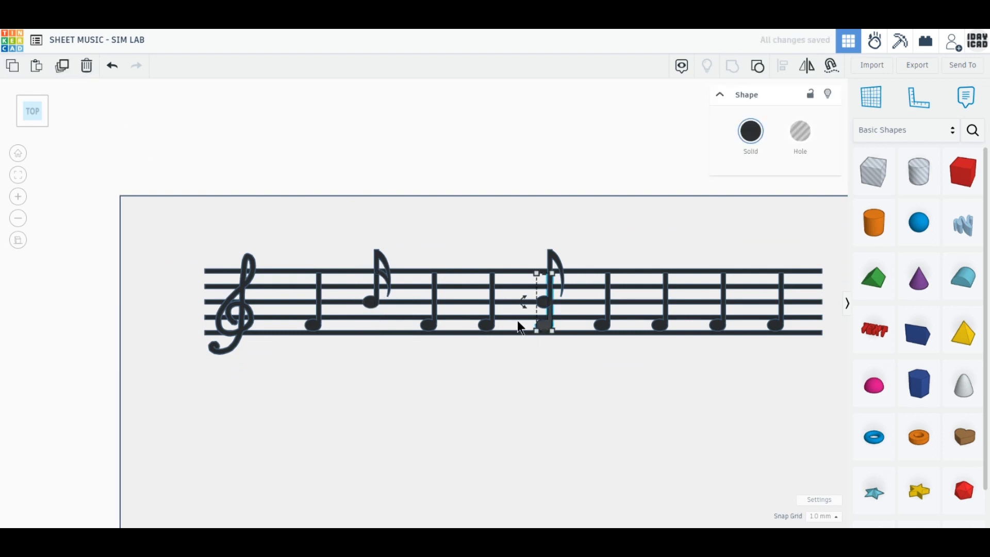
left_click(87, 66)
left_click_drag(517, 146, 225, 155)
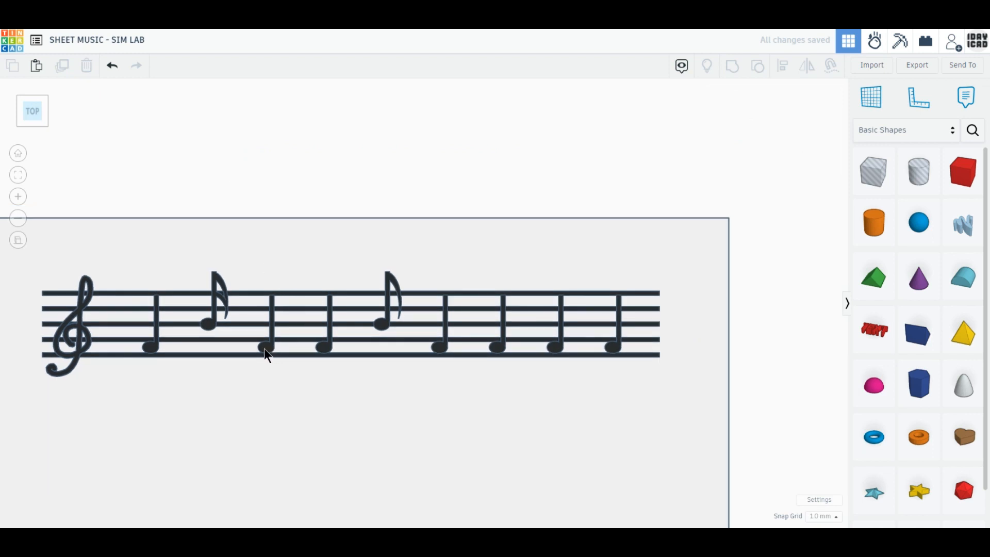
Move the third and seventh notes up to the second line from the bottom and the sixth note up to the middle line
left_click_drag(264, 348, 267, 341)
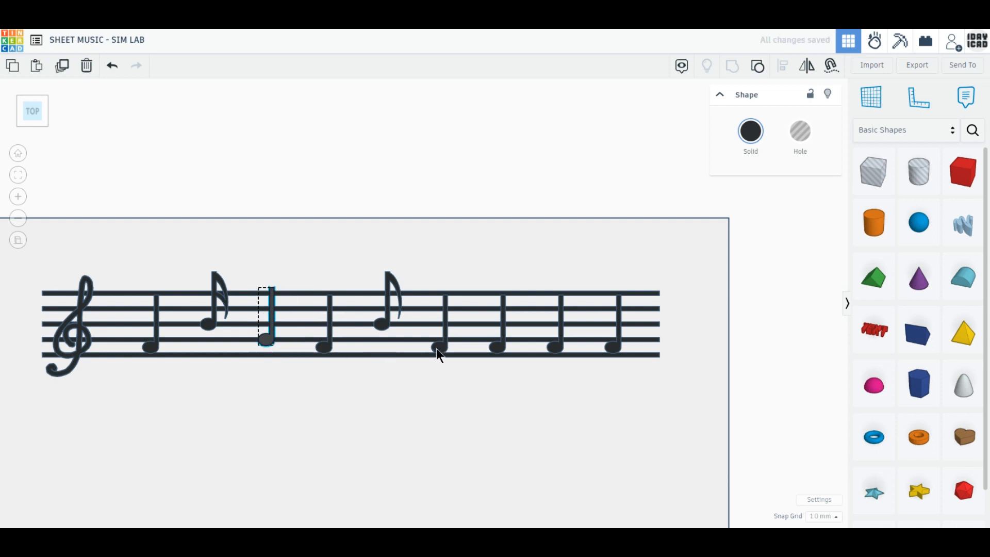
left_click_drag(436, 348, 435, 326)
left_click_drag(493, 349, 494, 341)
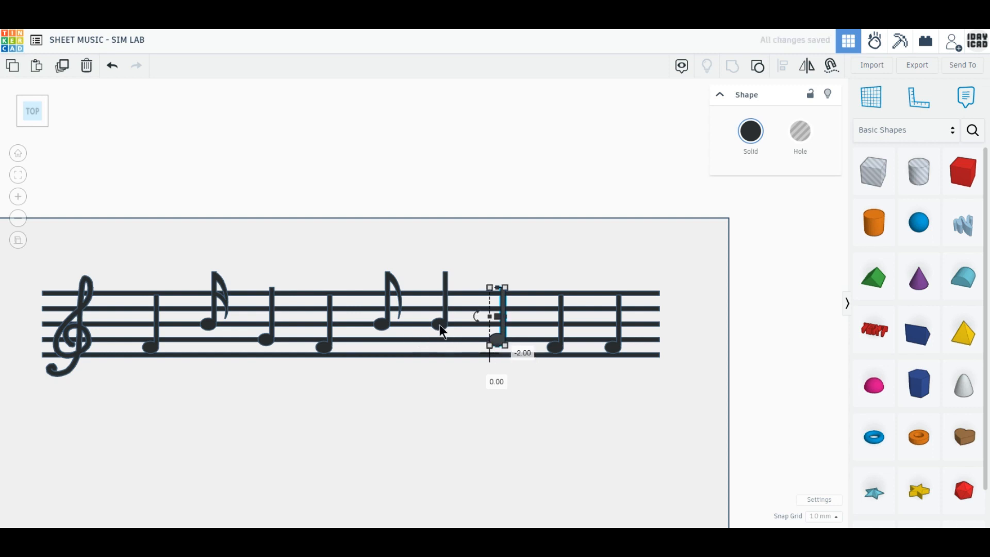
Replace the sixth note with a copy of the eighth note on the bottom line, and move the last note up 6 mm
left_click(384, 325)
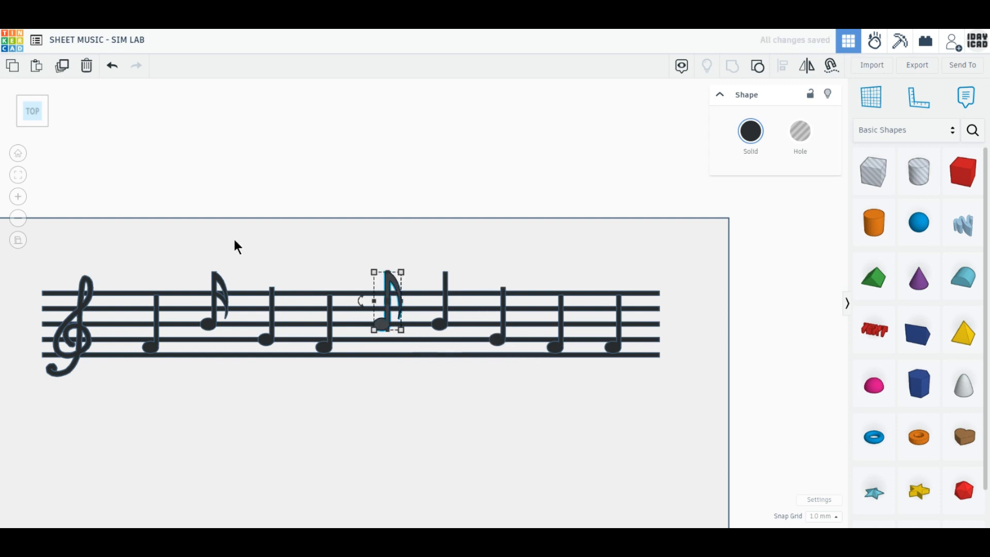
left_click(68, 72)
left_click(437, 325)
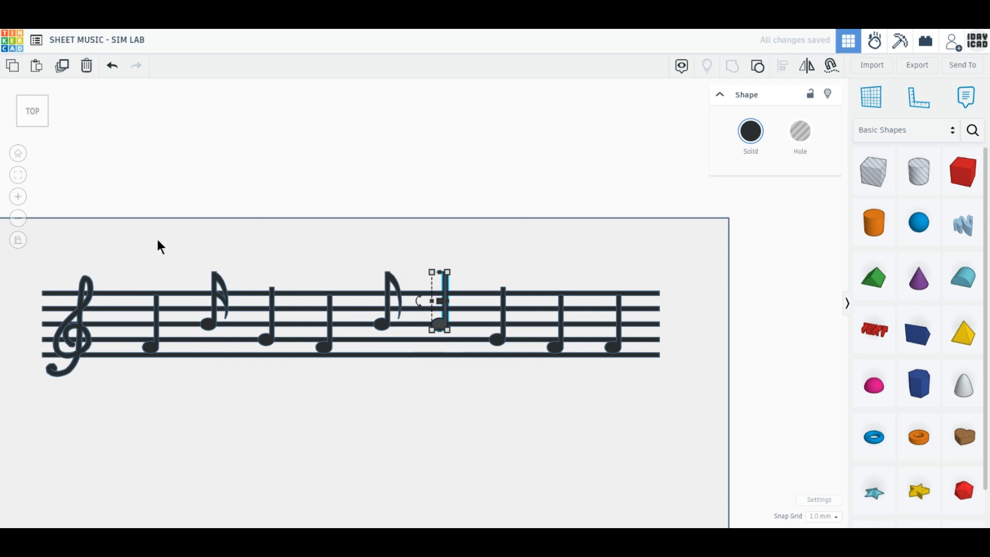
left_click(333, 199)
left_click_drag(383, 327, 438, 354)
left_click(445, 277)
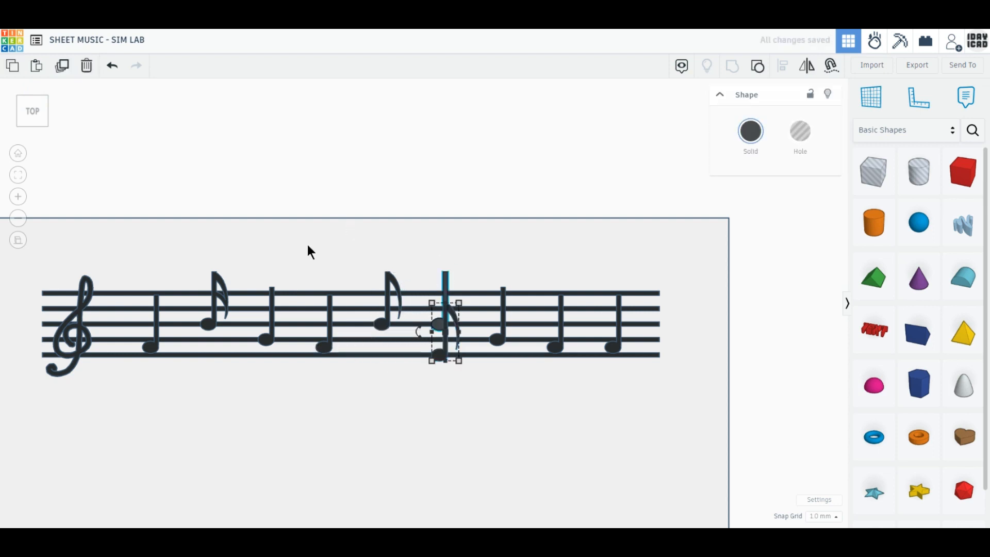
left_click(84, 70)
left_click_drag(612, 350, 614, 326)
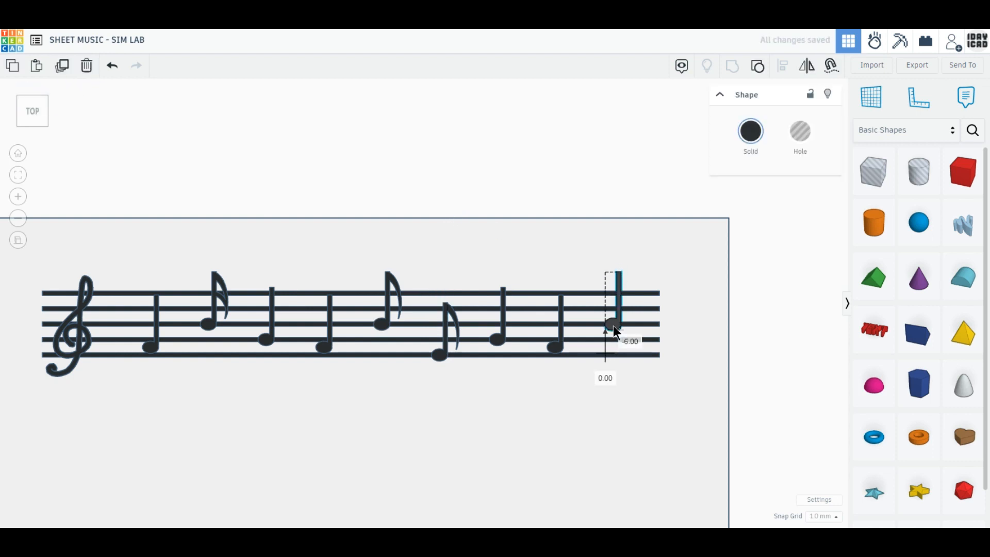
left_click(781, 361)
Duplicate the staff with its clef and notes 45 mm lower, without the sheet, and repeat the copy to make four evenly spaced staves
scroll(516, 312, "down", 5)
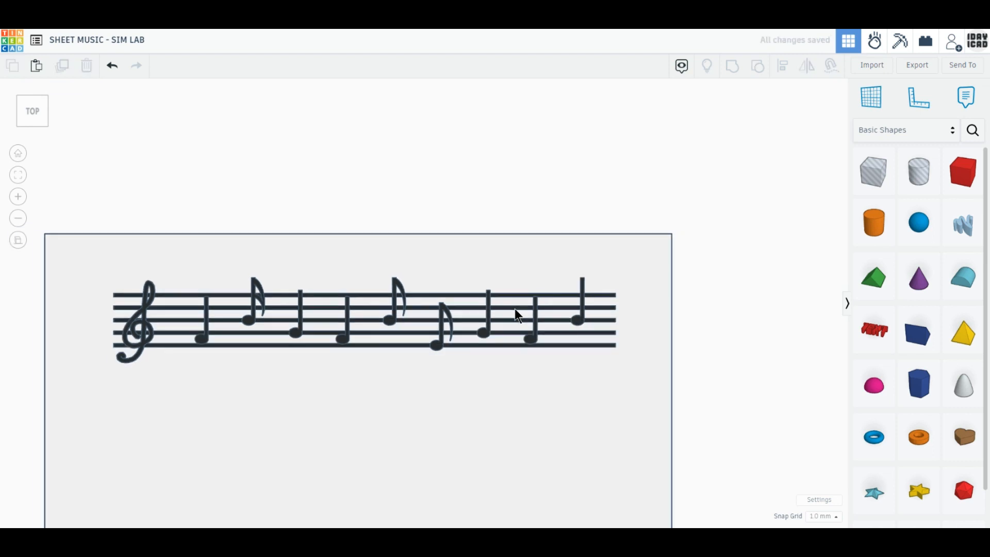
middle_click_drag(391, 417, 416, 263)
left_click_drag(157, 115, 655, 251)
left_click(448, 252, "shift")
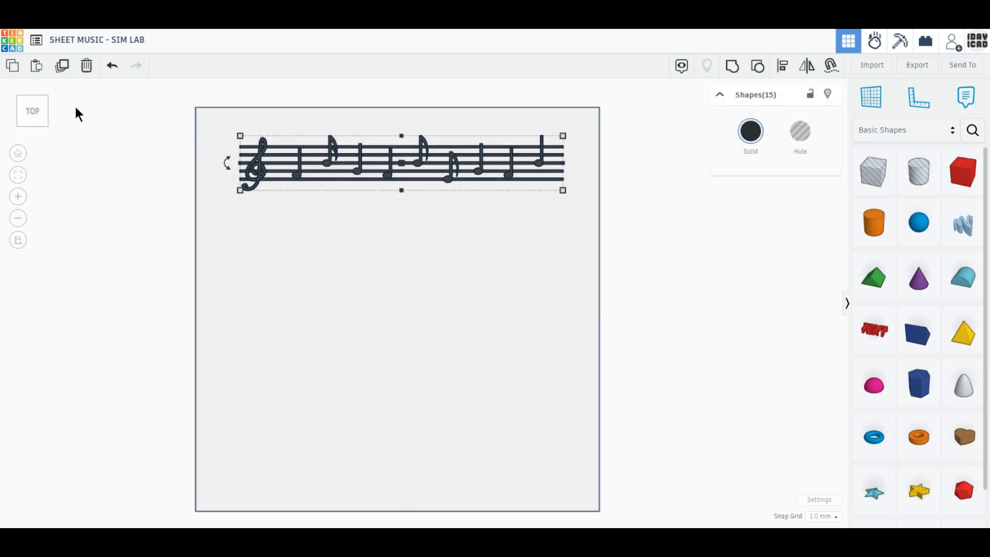
left_click(61, 65)
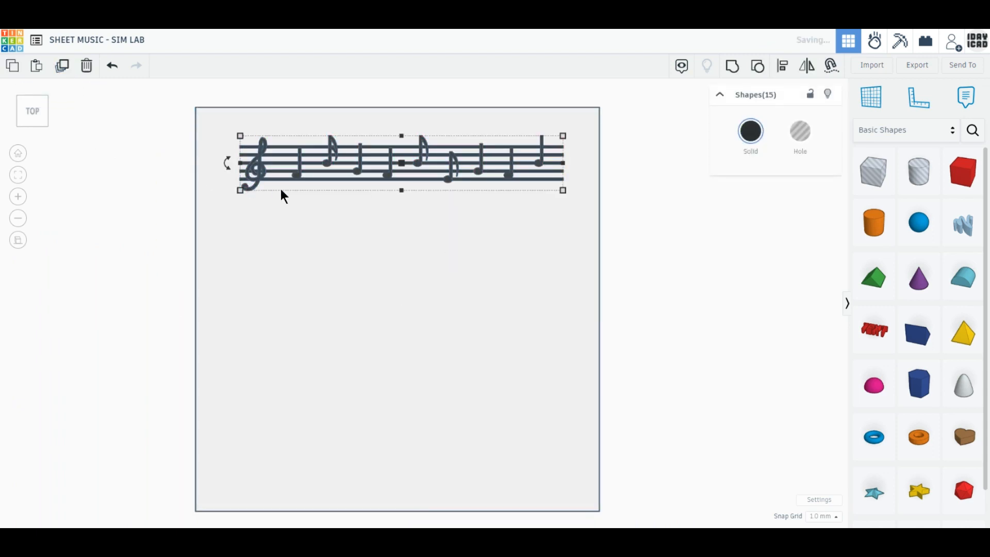
left_click_drag(297, 177, 297, 267)
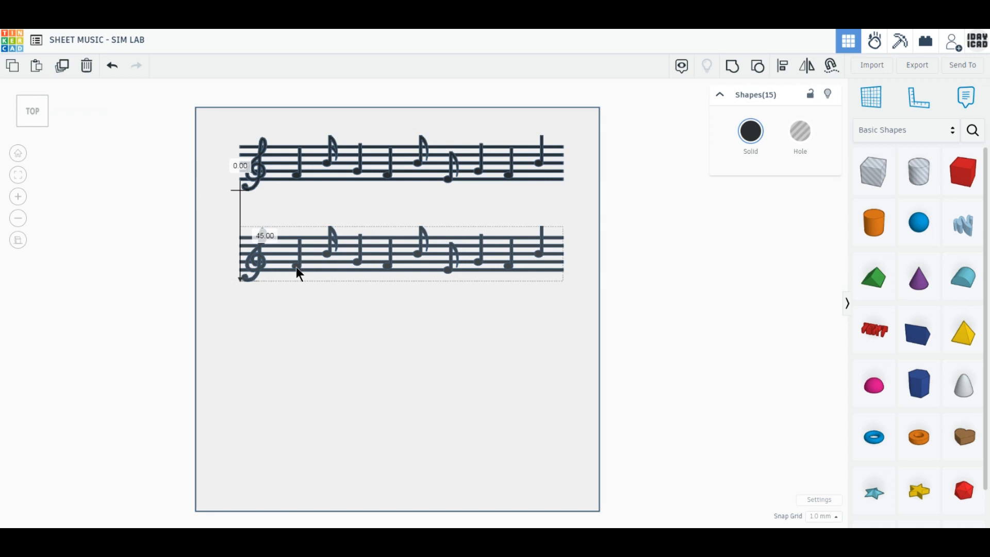
left_click(62, 67)
left_click(63, 67)
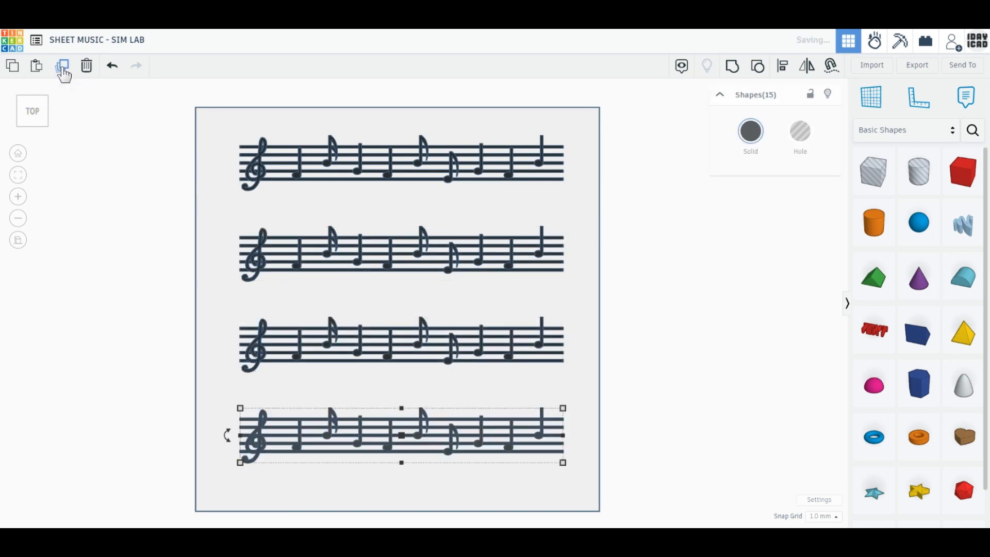
left_click(95, 313)
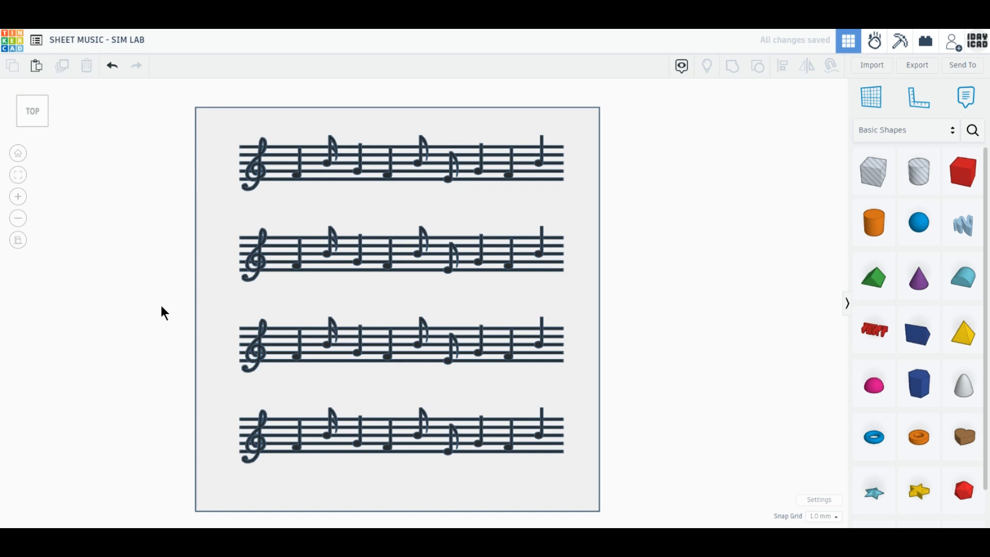
Group the sheet with all the staff lines, excluding the notes and clefs, and make the group multicolor
left_click(32, 134)
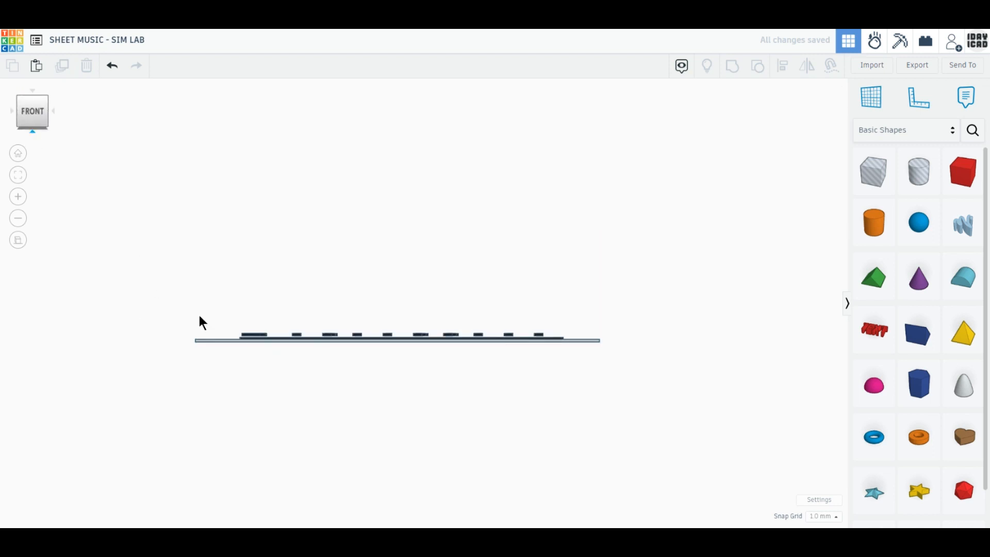
scroll(355, 387, "up", 4)
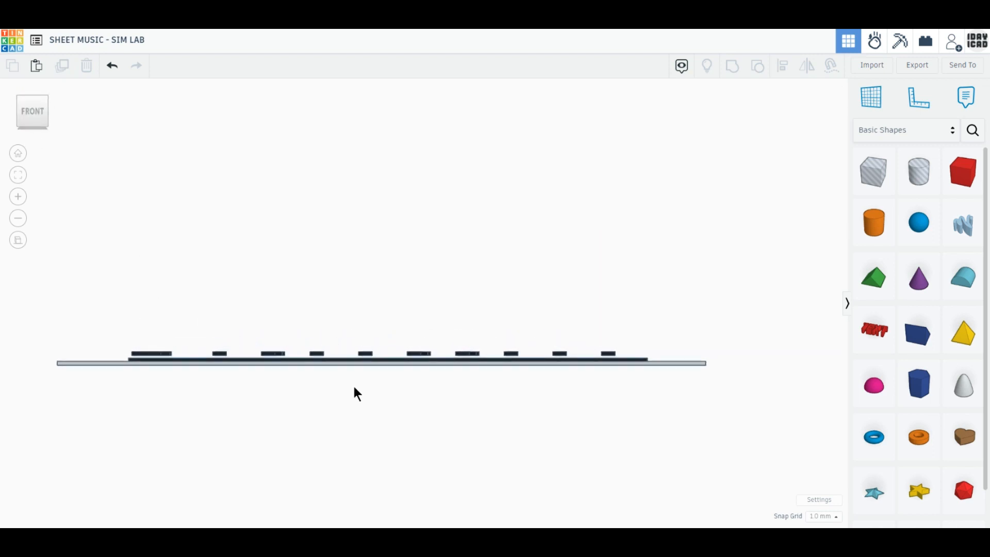
left_click_drag(748, 421, 62, 379)
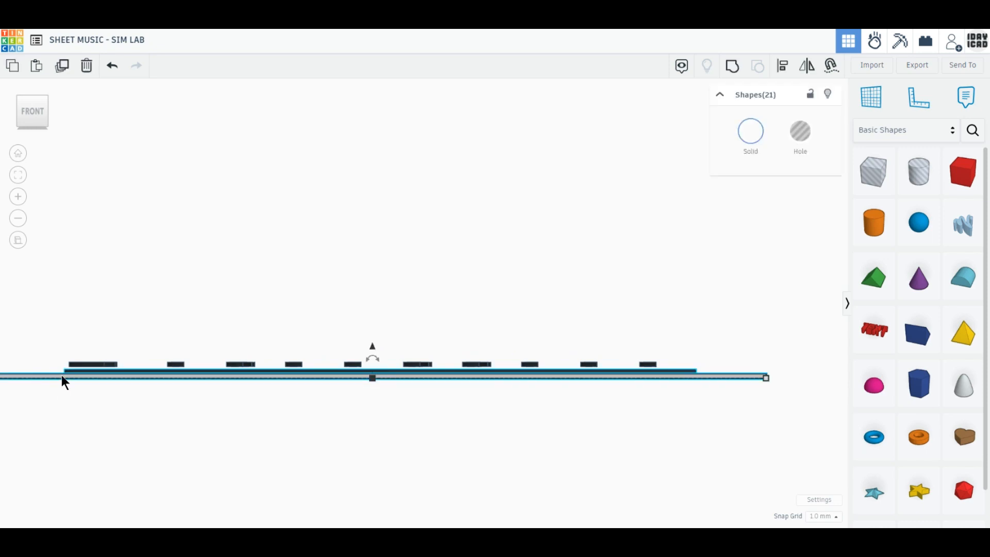
left_click(733, 66)
left_click(751, 135)
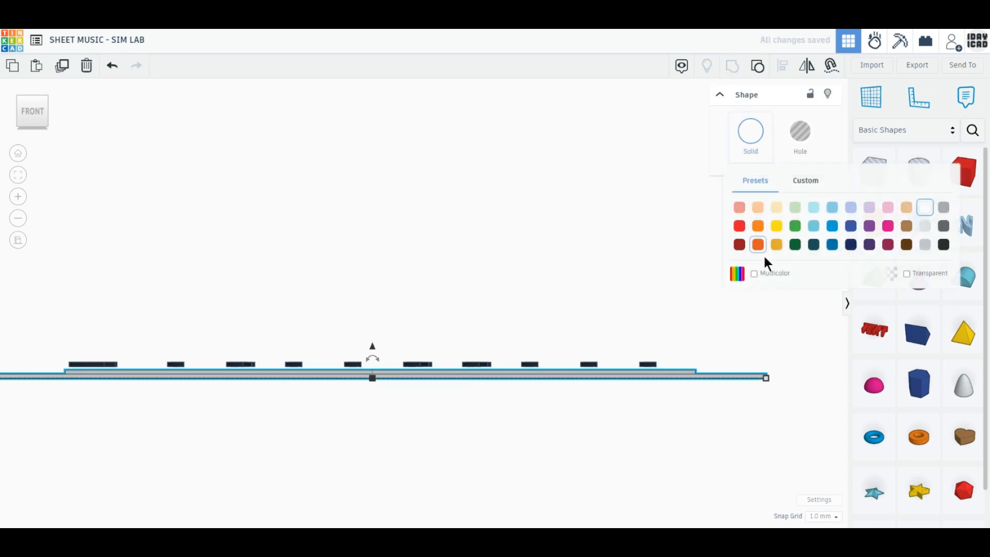
left_click(755, 274)
left_click(643, 276)
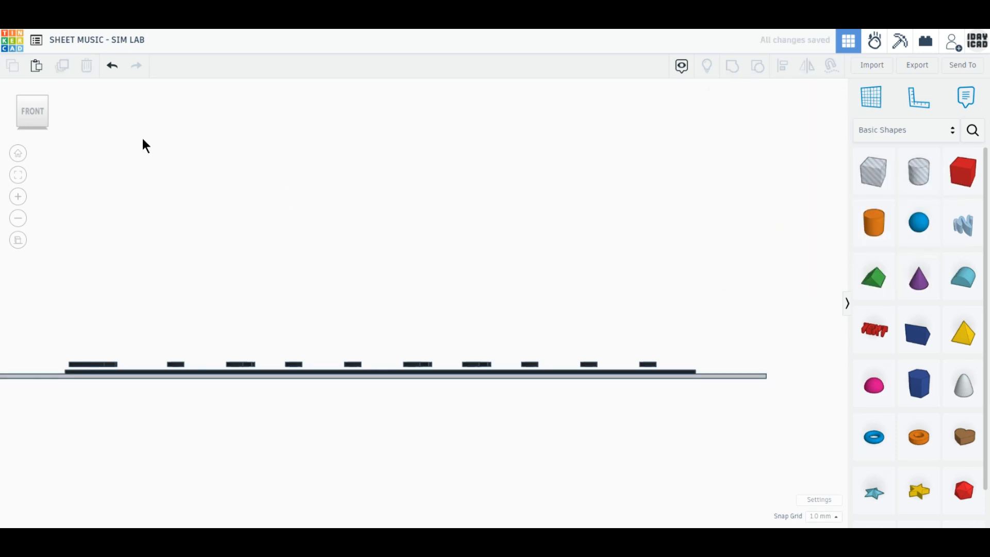
On the second staff, replace the sixteenth note with a copy of the fifth note, its head just below the bottom line
left_click(32, 96)
scroll(411, 298, "down", 4)
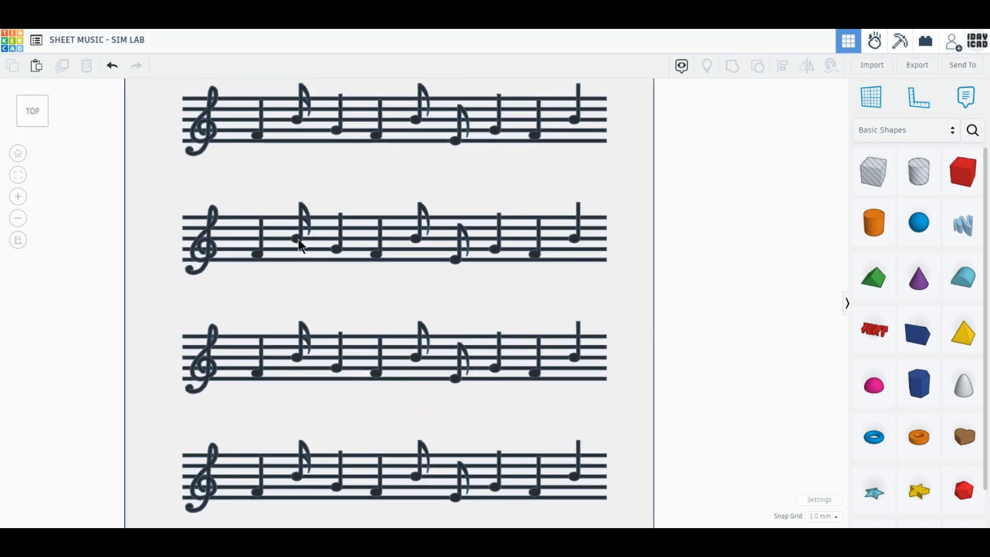
left_click(300, 245)
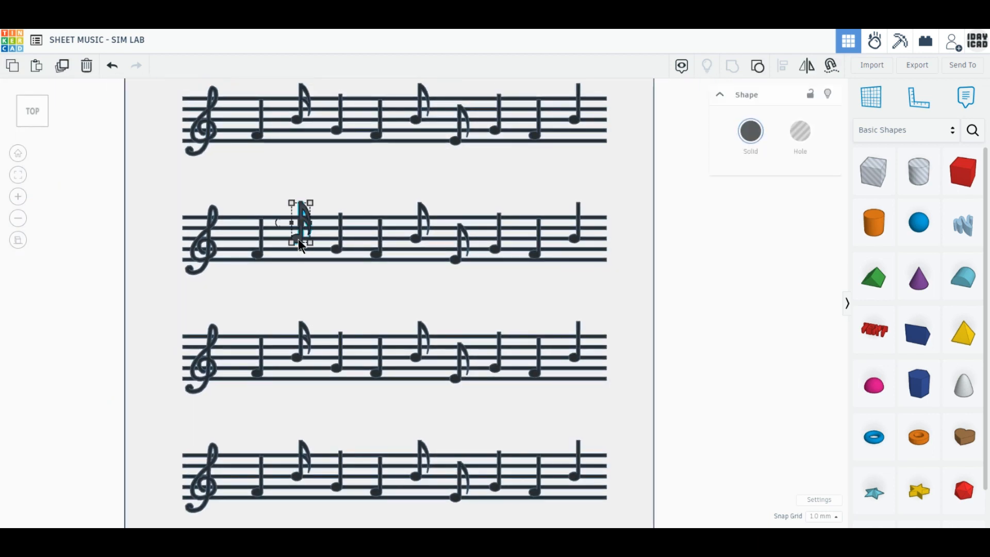
left_click(418, 245)
left_click(62, 65)
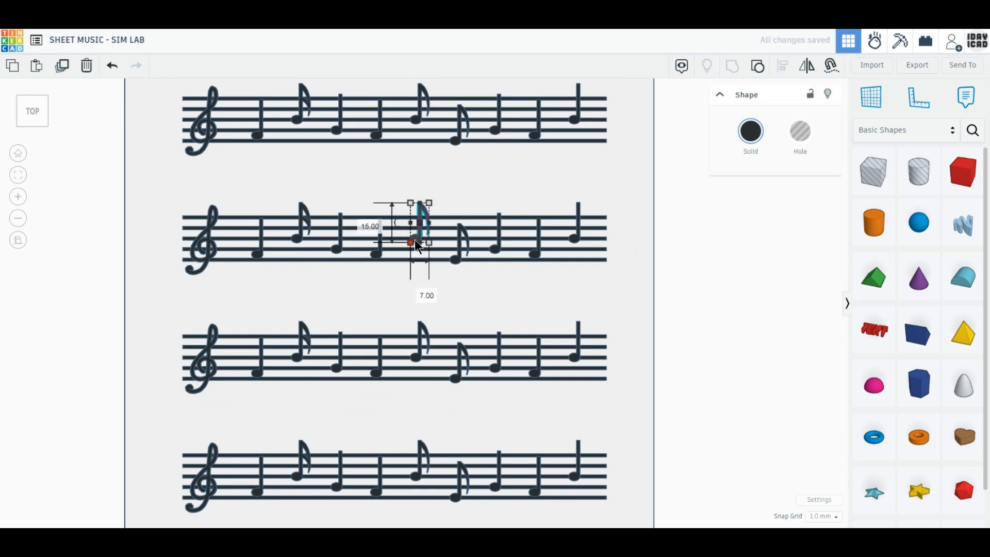
scroll(418, 245, "up", 5)
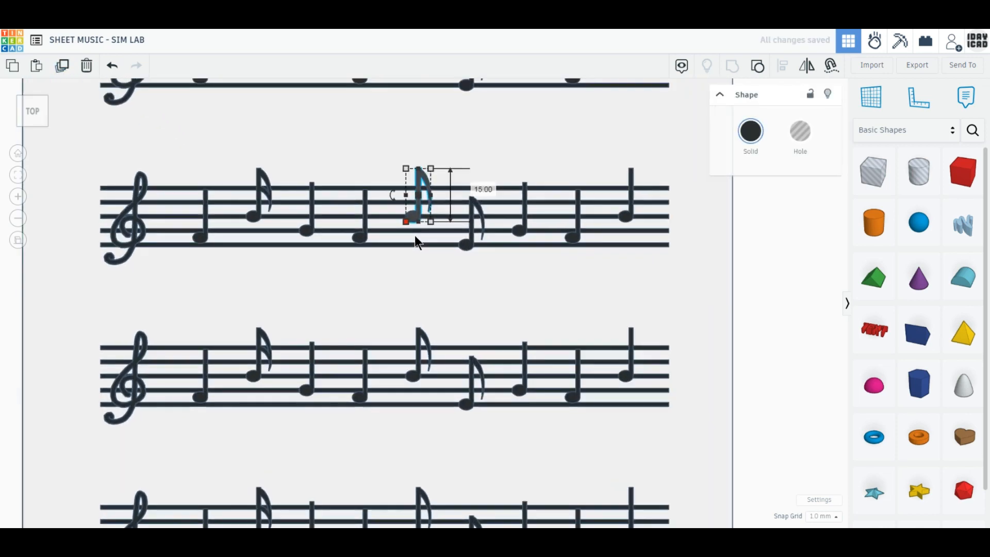
left_click_drag(412, 207, 229, 248)
left_click(227, 205)
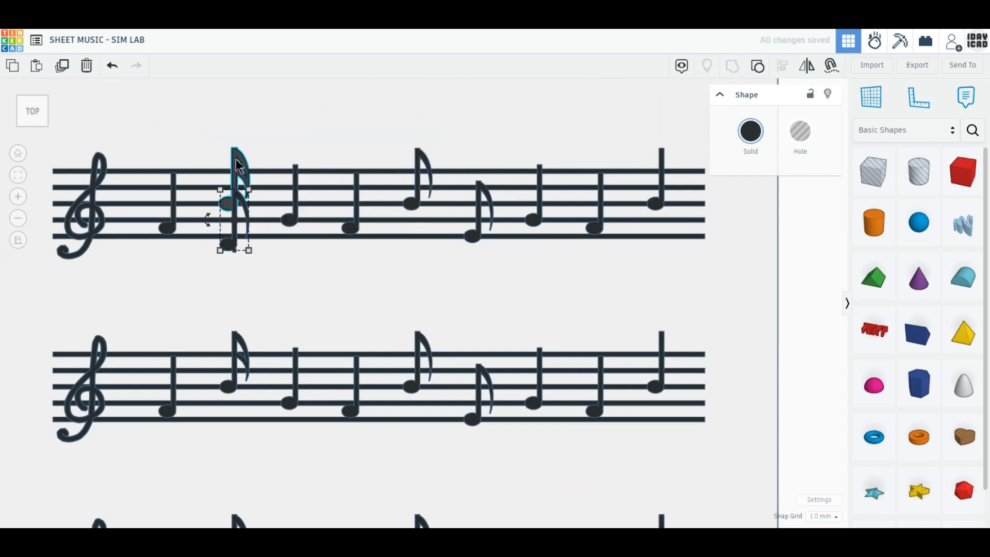
left_click(87, 65)
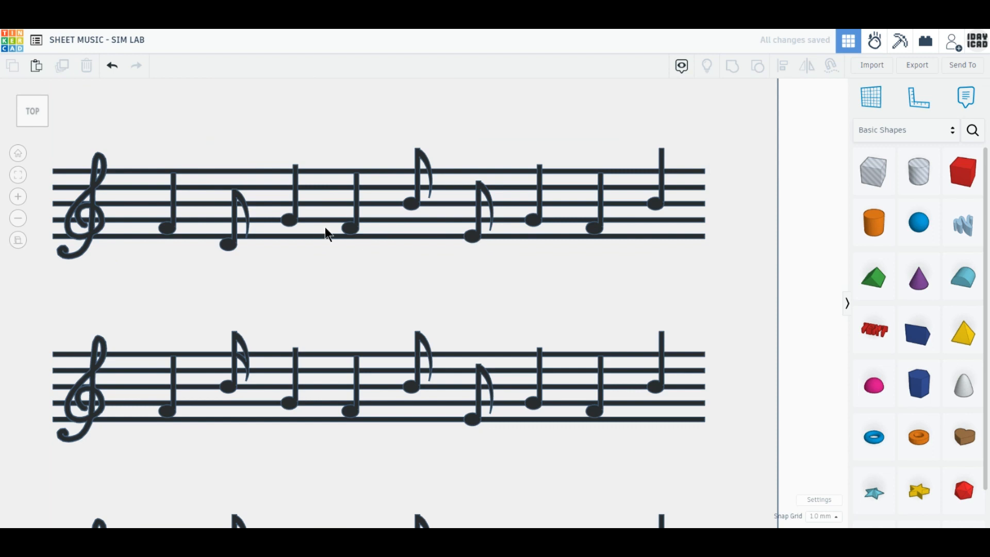
On the second staff, move the third and last notes down 4 mm and the fifth note down 10 mm
left_click(292, 238)
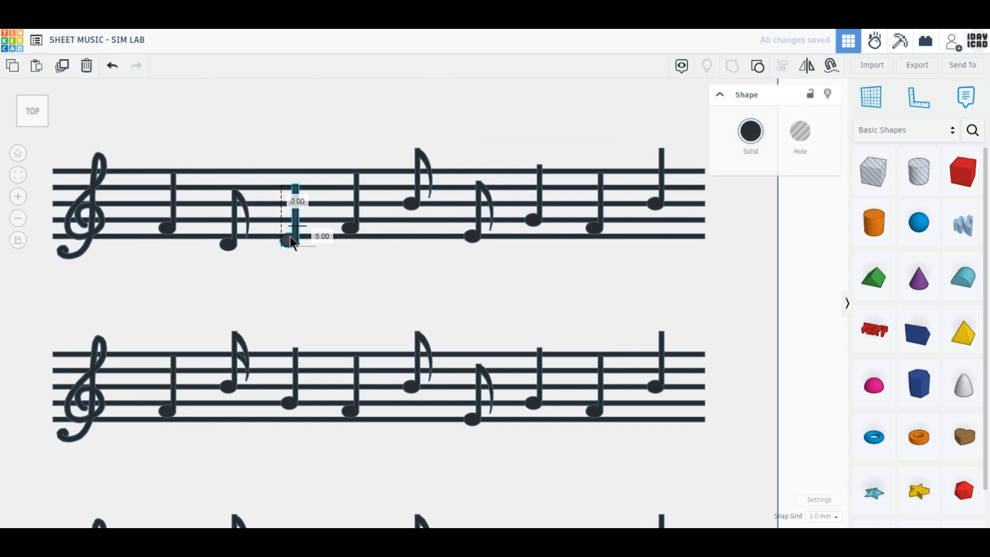
left_click_drag(292, 238, 292, 239)
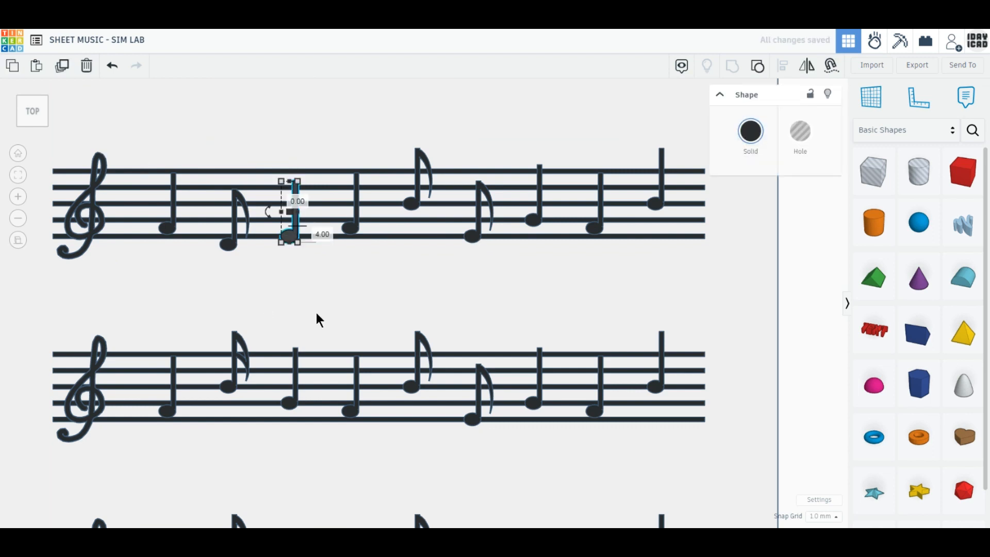
middle_click_drag(316, 319, 320, 253)
left_click(658, 153)
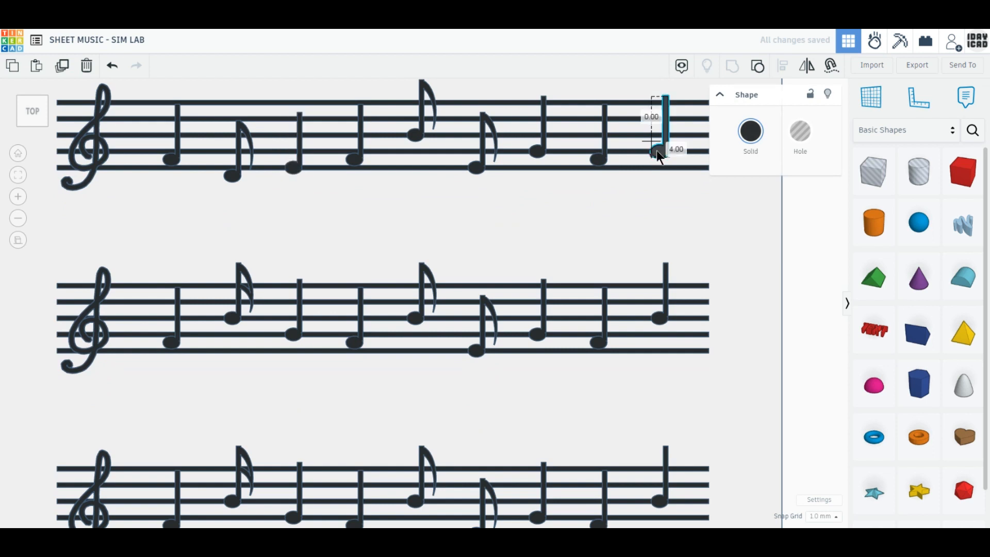
left_click_drag(415, 137, 421, 183)
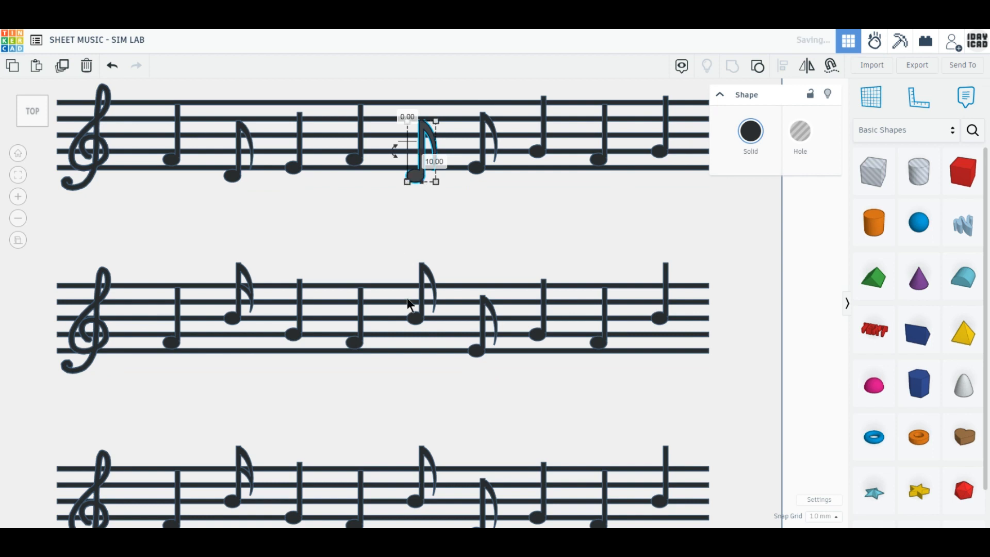
Delete the sixteenth notes on the third and fourth staves, and fill the third staff's gap with a copy of its following quarter note, 15 mm left
middle_click_drag(406, 301, 407, 200)
left_click(236, 216)
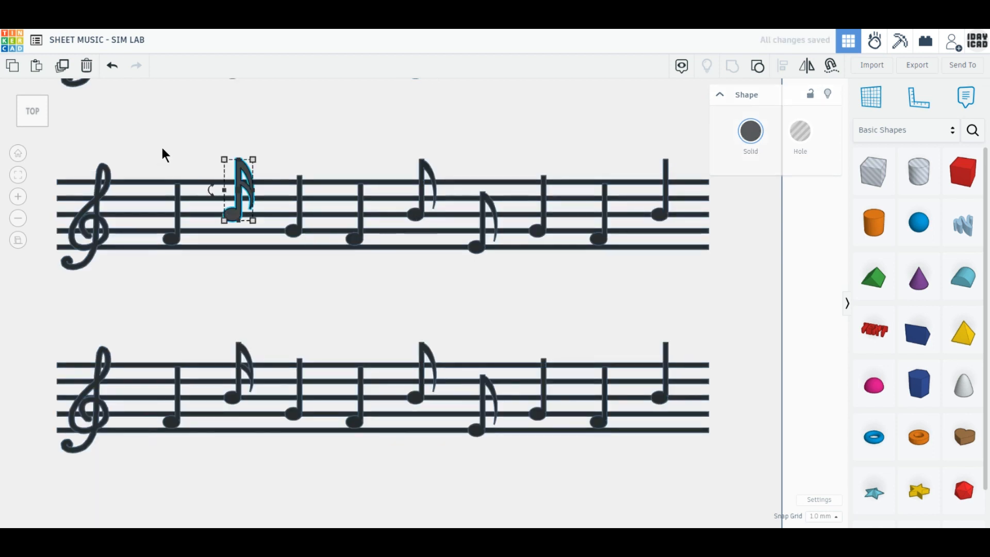
left_click(86, 66)
left_click(235, 407)
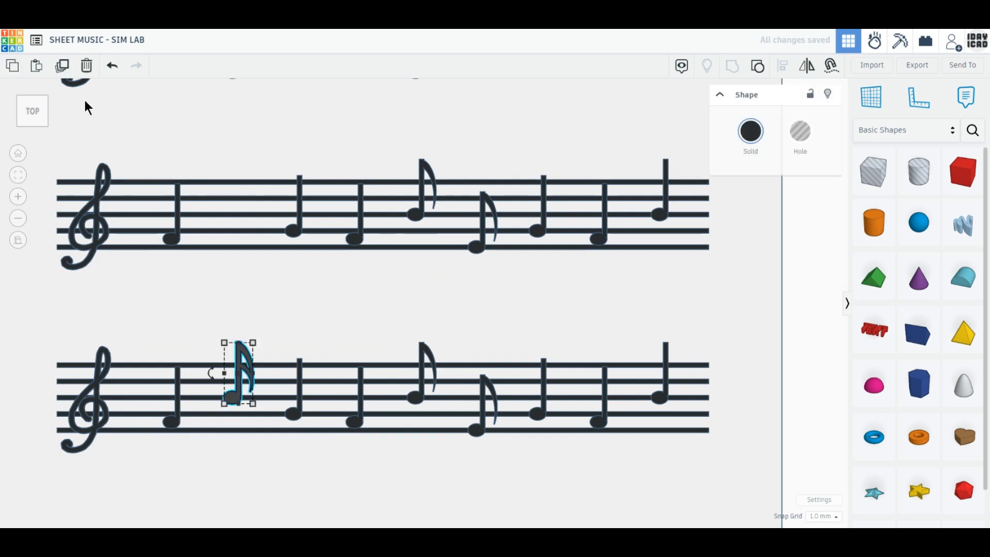
key("Delete")
left_click(294, 229)
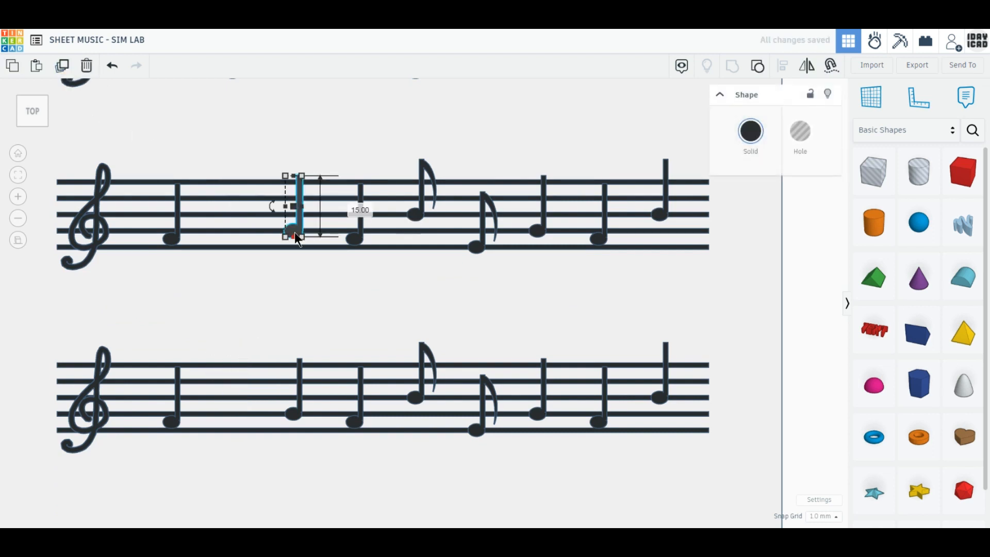
left_click_drag(297, 238, 235, 236)
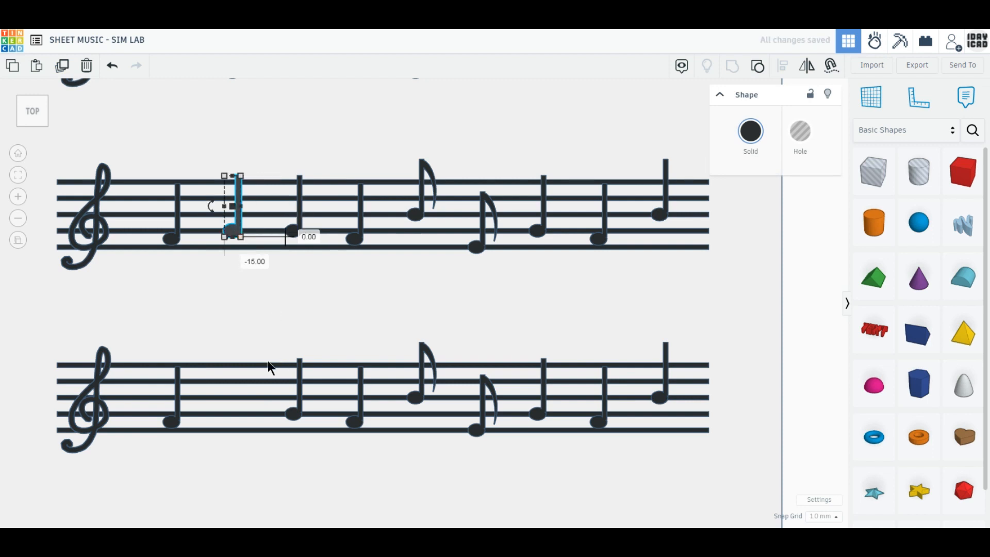
Copy the third staff's two eighth notes to the second and third note positions on the fourth staff, deleting the overlapped quarter note
left_click(429, 213)
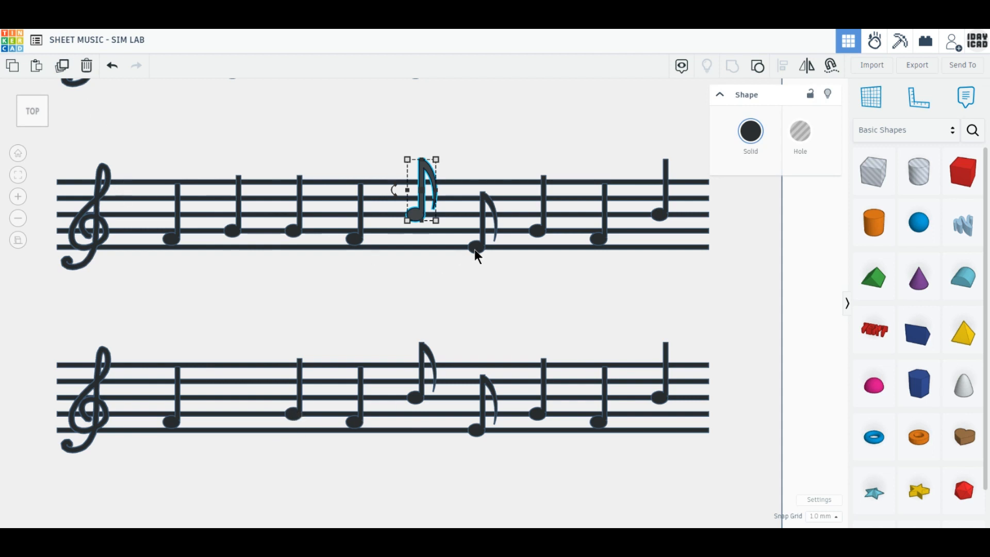
left_click(476, 250, "shift")
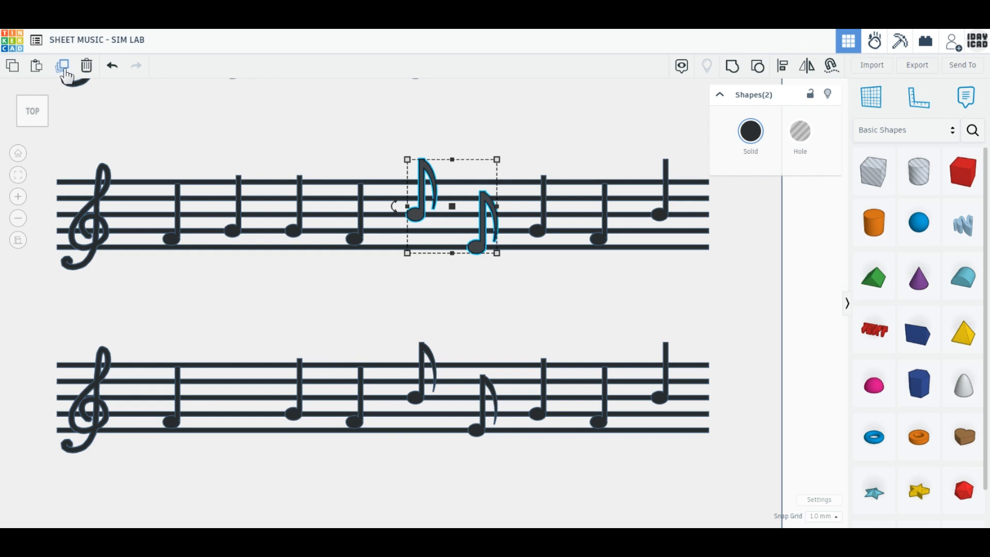
left_click(62, 66)
left_click_drag(483, 256, 298, 399)
left_click(104, 155)
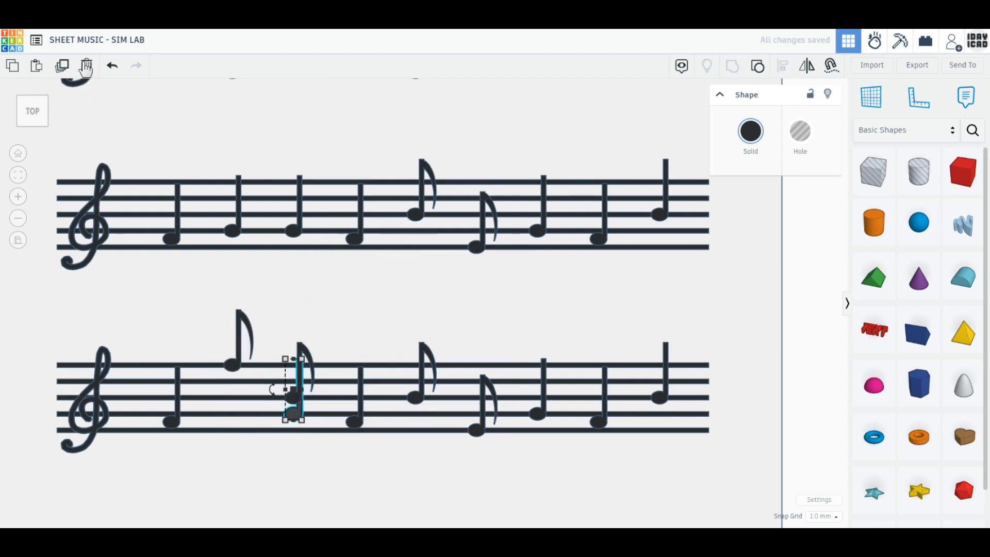
On the fourth staff, move the first note up 6 mm, the fifth note up 4 mm and the sixth note up 6 mm
left_click_drag(174, 431, 176, 404)
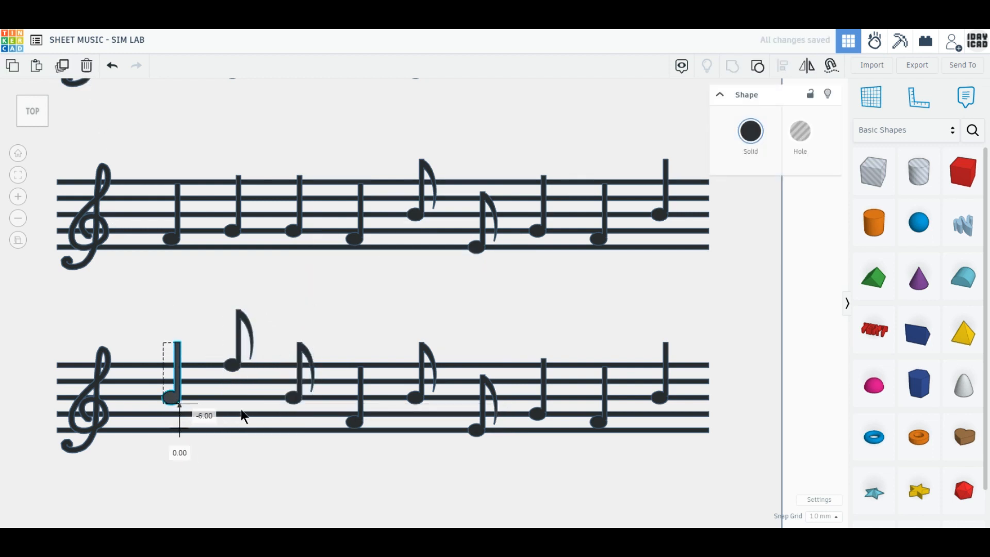
left_click_drag(420, 401, 422, 388)
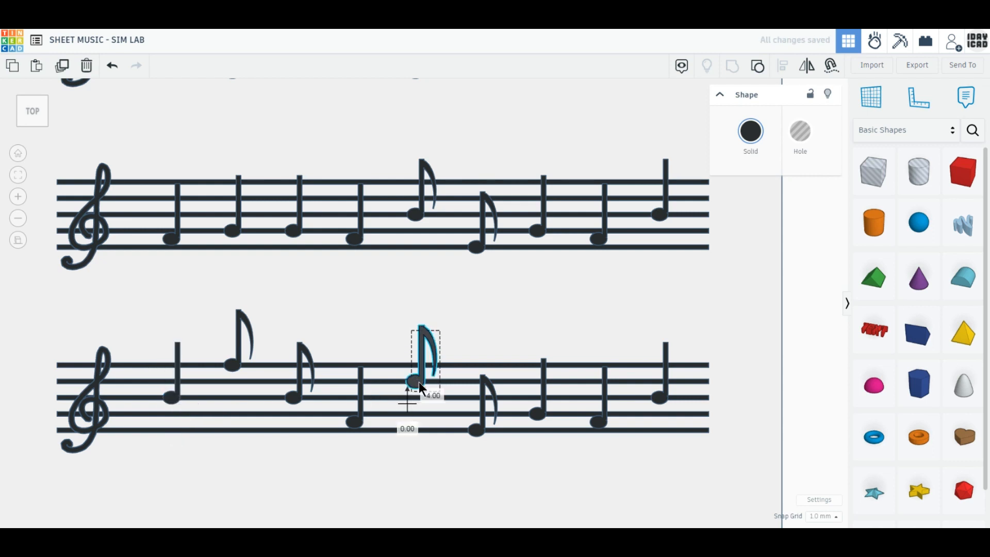
key("ctrl+v")
key("Up")
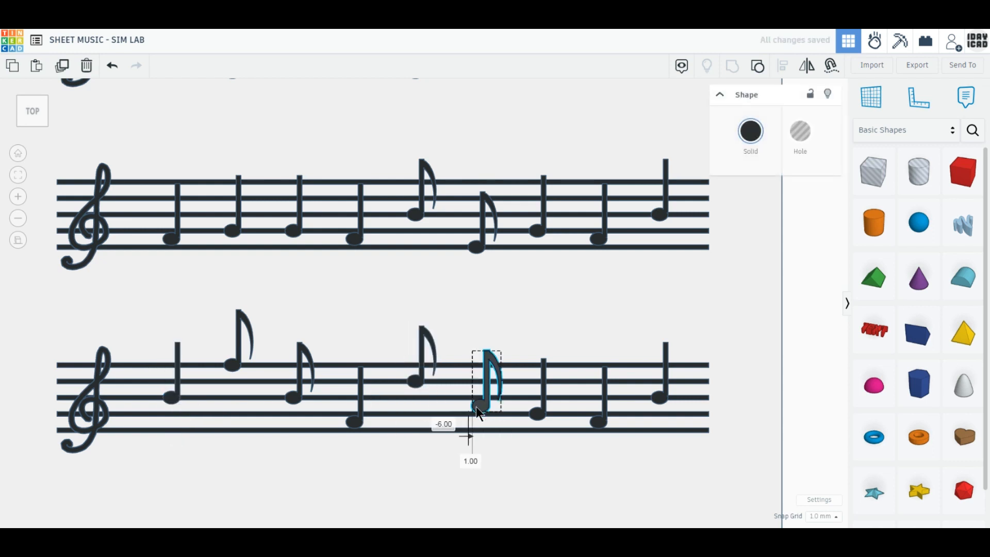
key("Left")
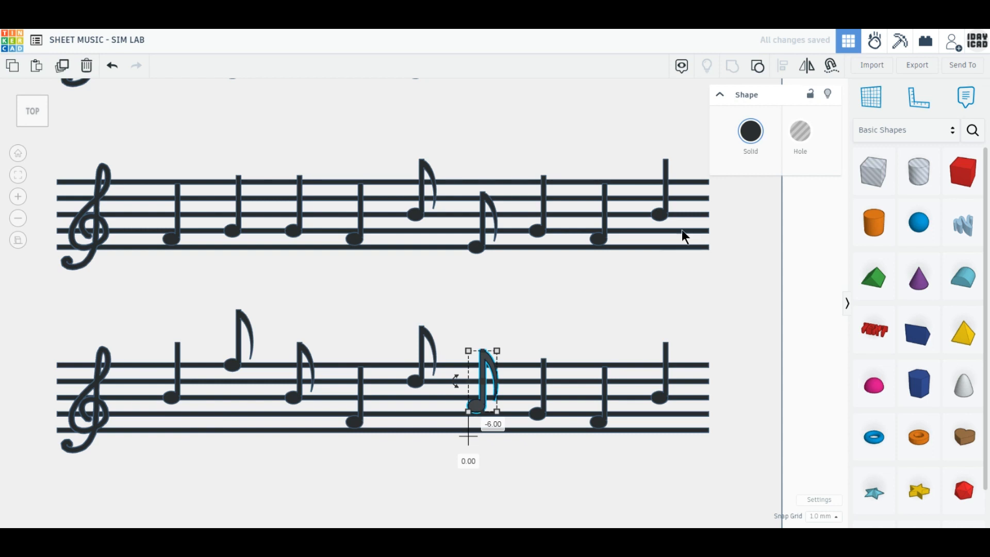
On the third staff, move note 1 up 7 mm, note 7 down, note 8 up, note 9 down 6 mm; lower the fourth staff's last note
left_click(664, 238)
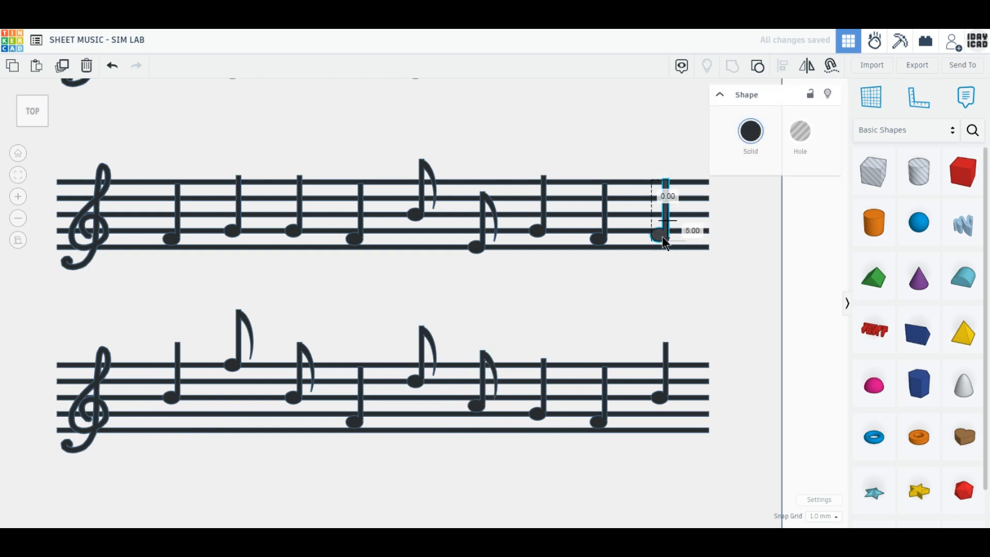
left_click_drag(663, 237, 664, 241)
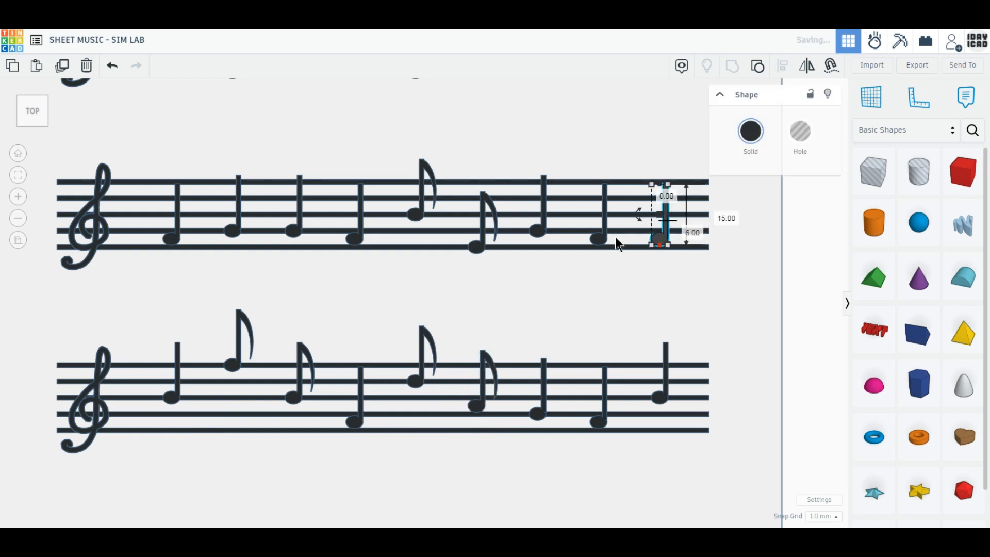
left_click_drag(539, 233, 598, 225)
left_click_drag(172, 240, 169, 213)
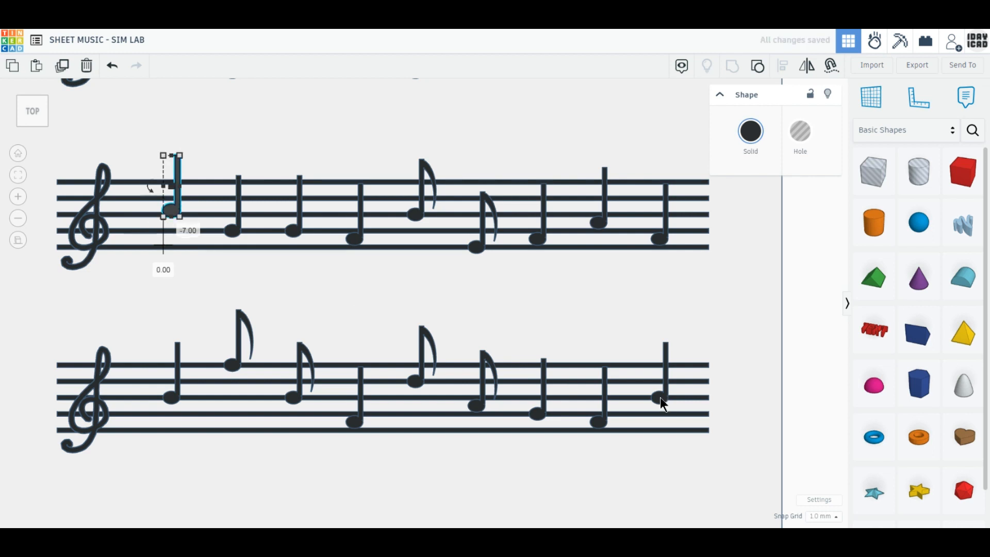
left_click_drag(663, 403, 664, 418)
left_click(800, 445)
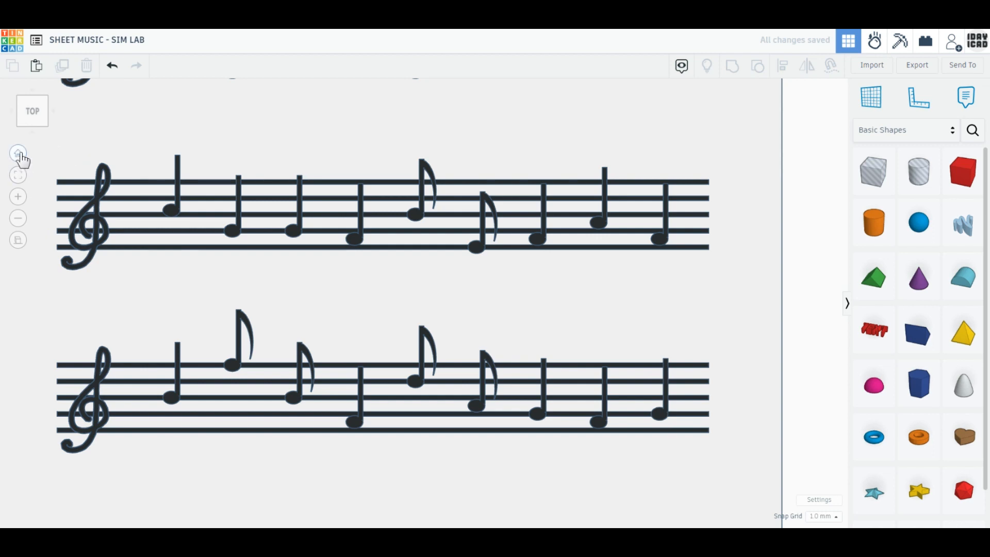
Select the entire sheet with all its staves, clefs and notes, and tilt it 45° so its top edge rises
left_click(21, 157)
right_click_drag(138, 330, 262, 225)
left_click_drag(194, 155, 678, 472)
left_click_drag(533, 226, 551, 231)
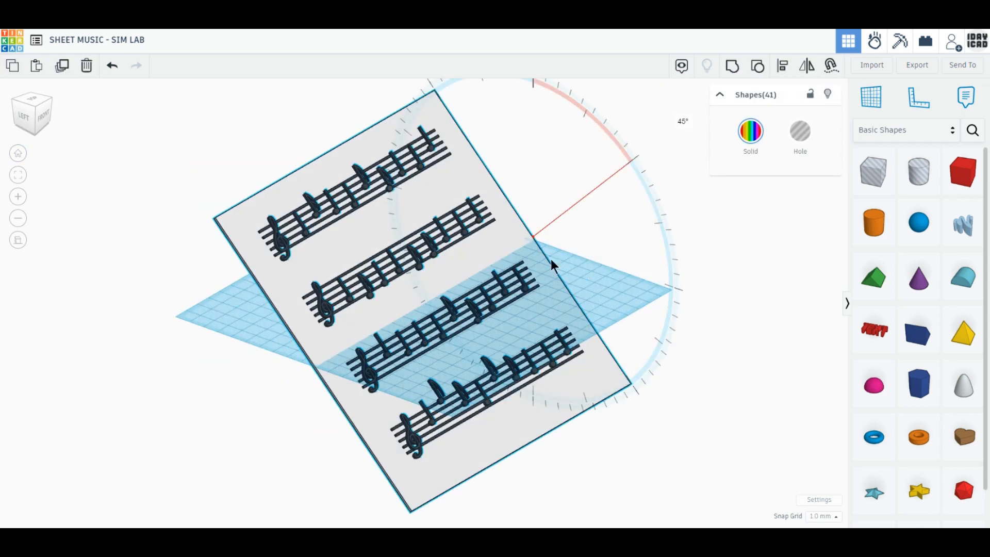
left_click_drag(552, 265, 546, 258)
scroll(488, 181, "down", 2)
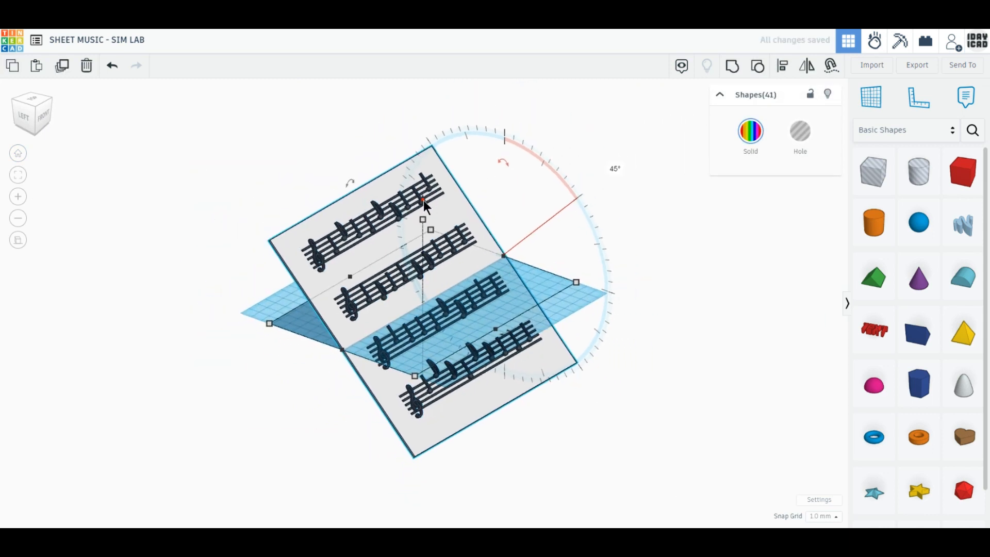
Raise the tilted sheet until its lower edge rests on the workplane, and shift it toward the workplane's front edge
left_click_drag(424, 205, 422, 111)
left_click(31, 102)
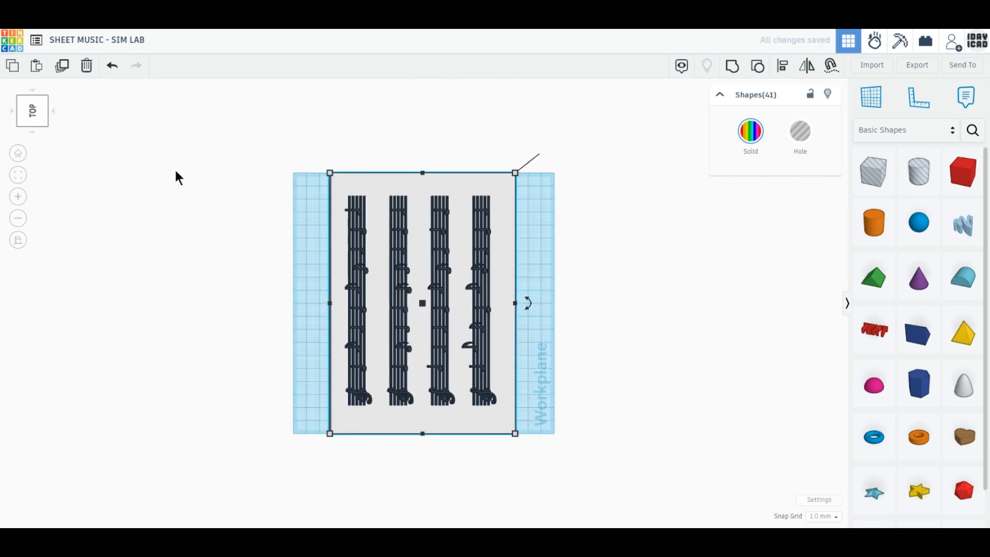
left_click_drag(504, 342, 531, 344)
right_click_drag(603, 370, 417, 362)
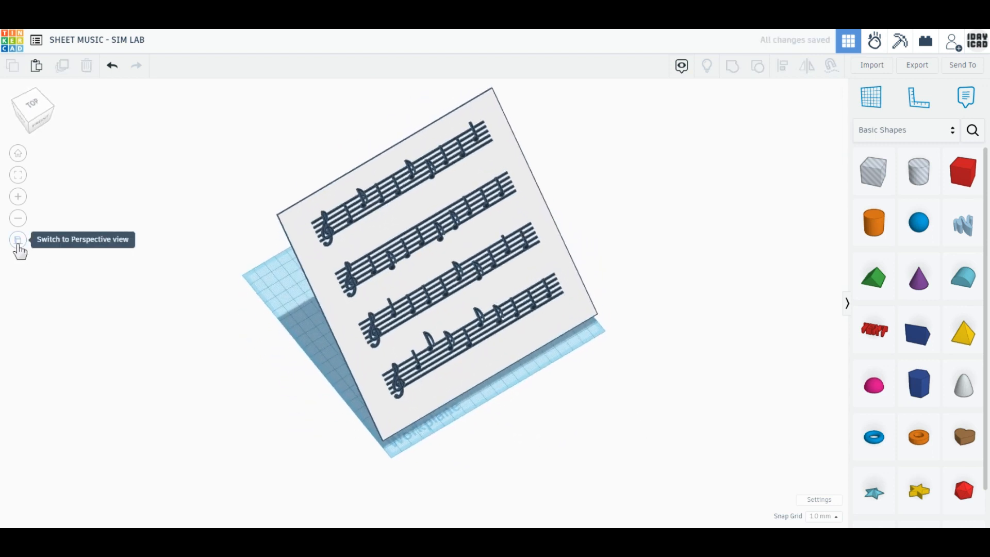
Show the tilted sheet in perspective, run its physics simulation in Sim Lab, and pause it after about four seconds
left_click(18, 246)
left_click(27, 123)
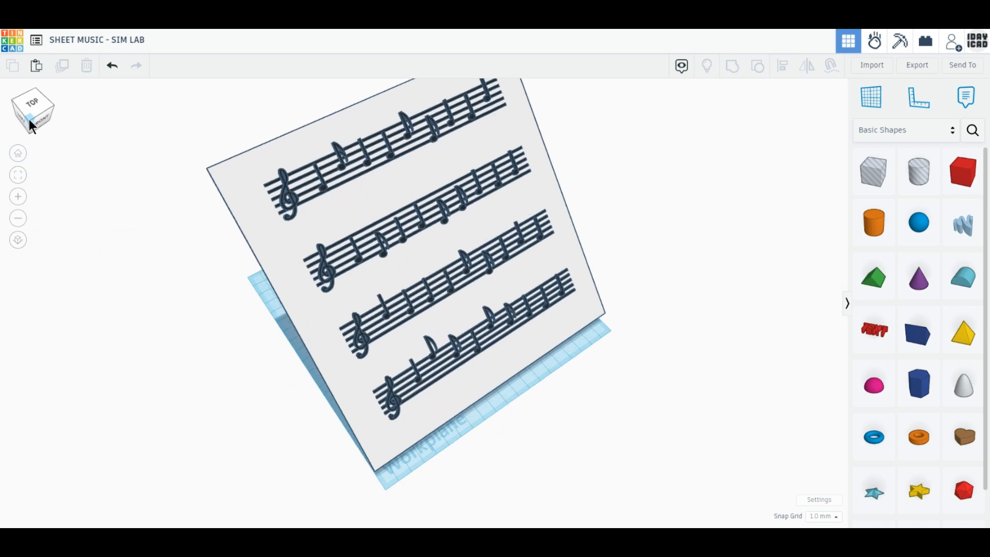
right_click_drag(304, 312, 296, 348)
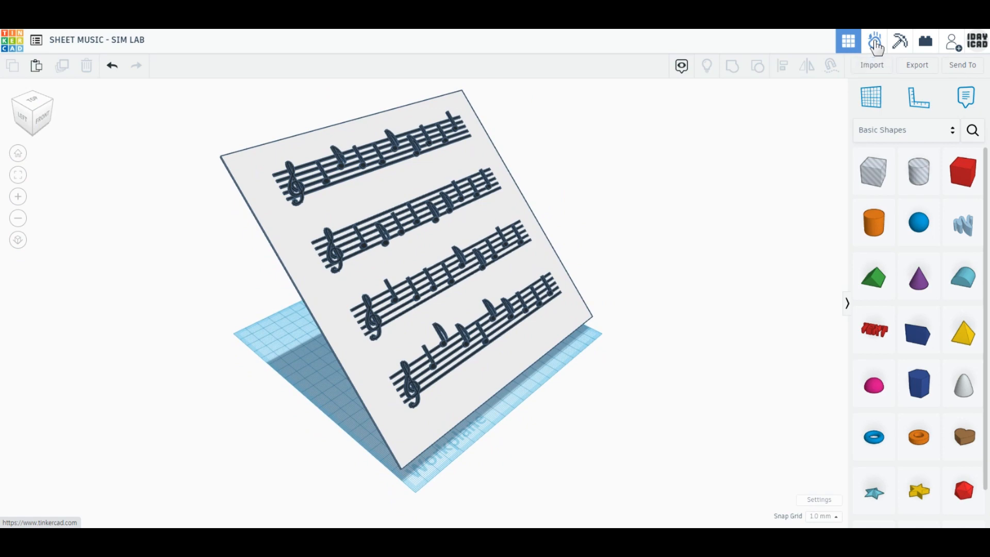
left_click(875, 42)
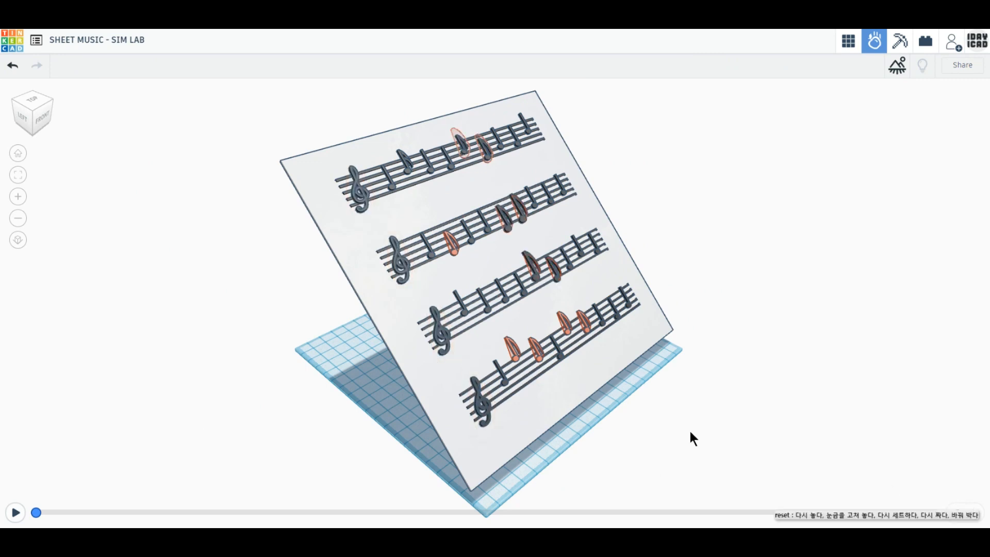
left_click(15, 512)
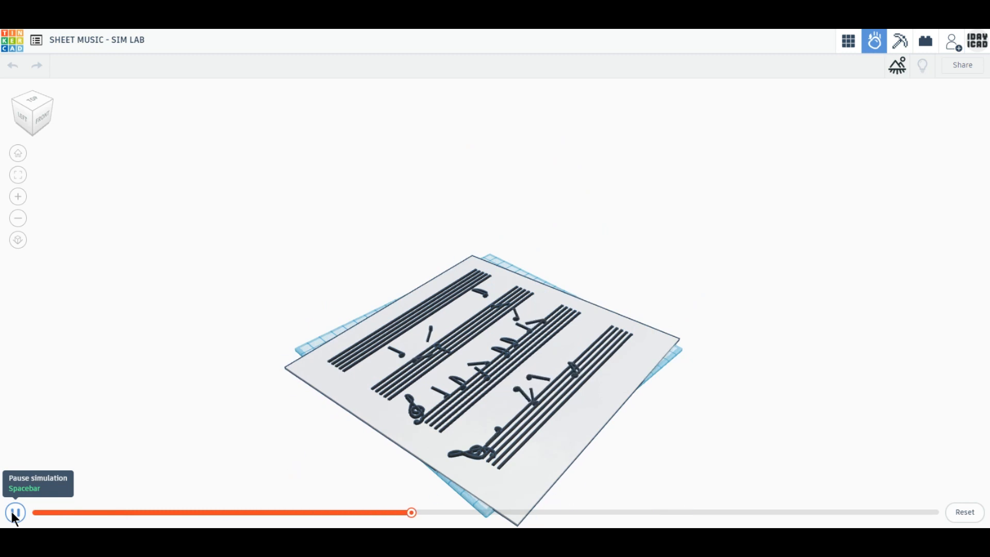
left_click(13, 514)
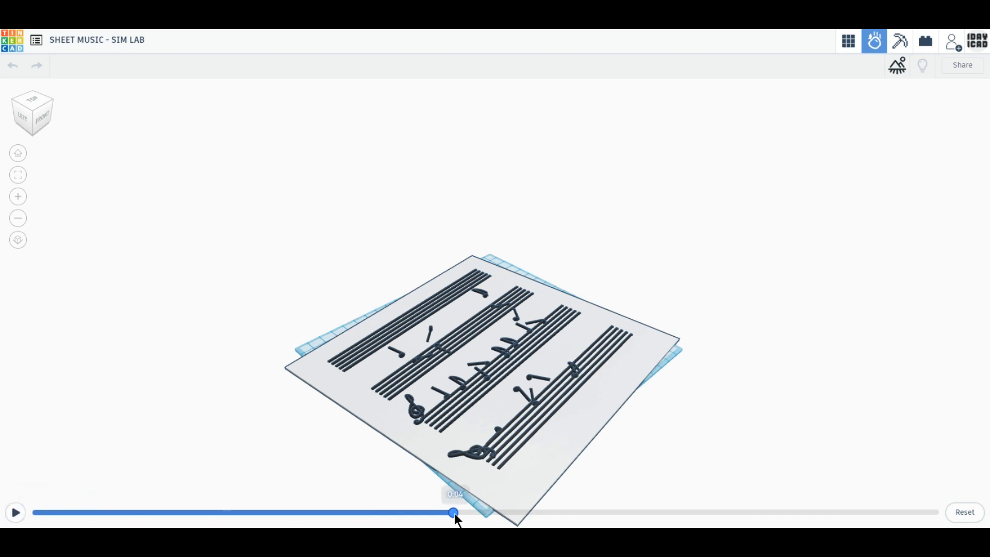
Rewind the simulation to its start, play it again for about five seconds, and scrub the paused playback back to the beginning
left_click_drag(453, 513, 17, 514)
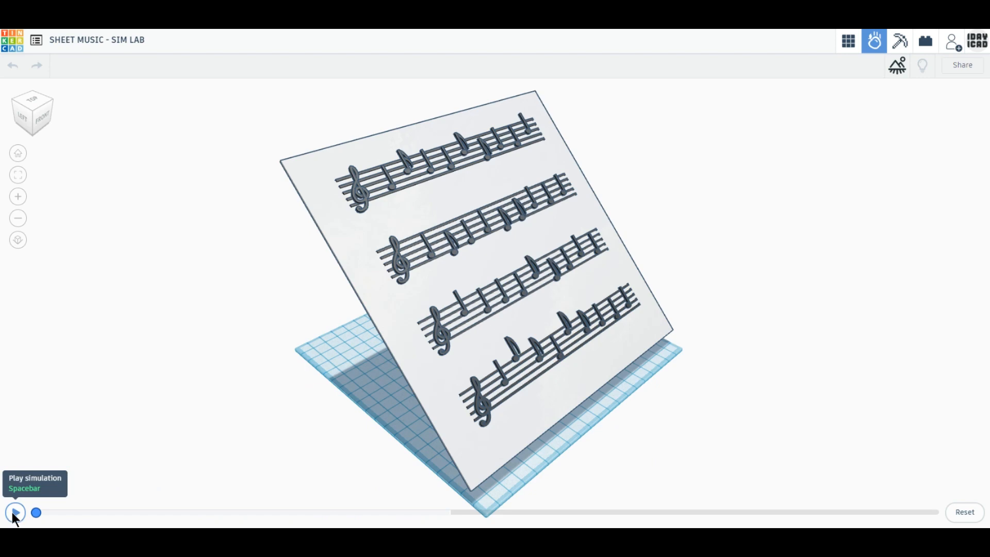
left_click(14, 514)
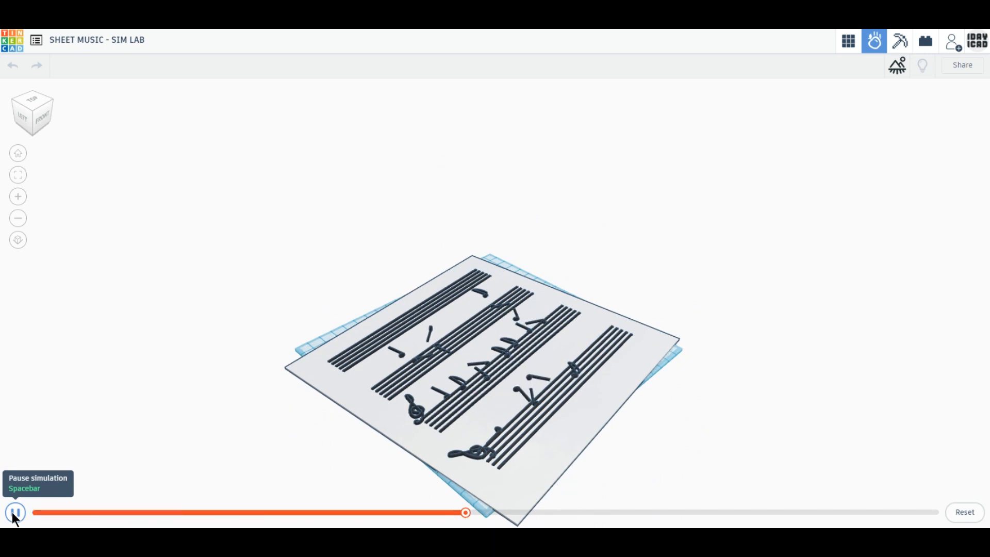
left_click(15, 514)
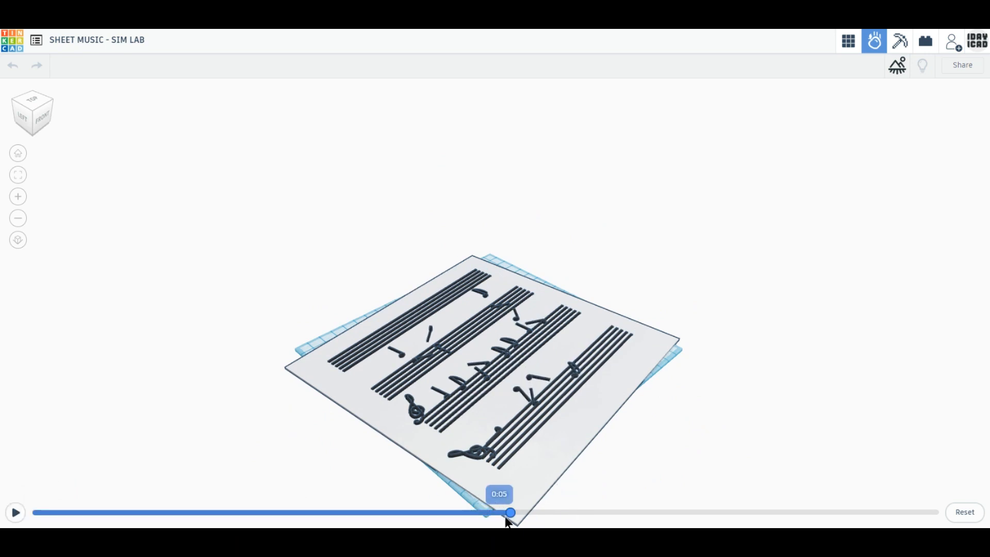
left_click_drag(511, 513, 487, 513)
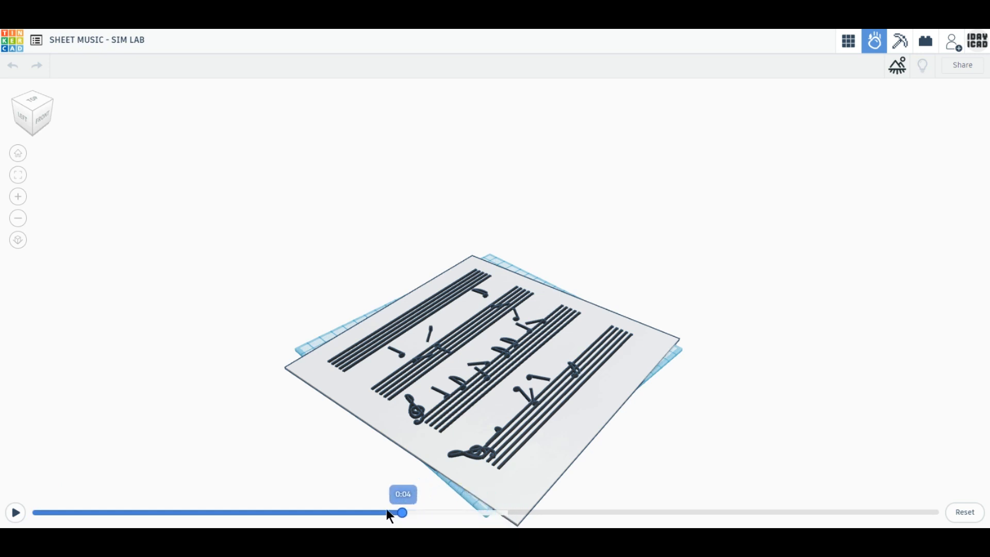
left_click_drag(317, 511, 7, 506)
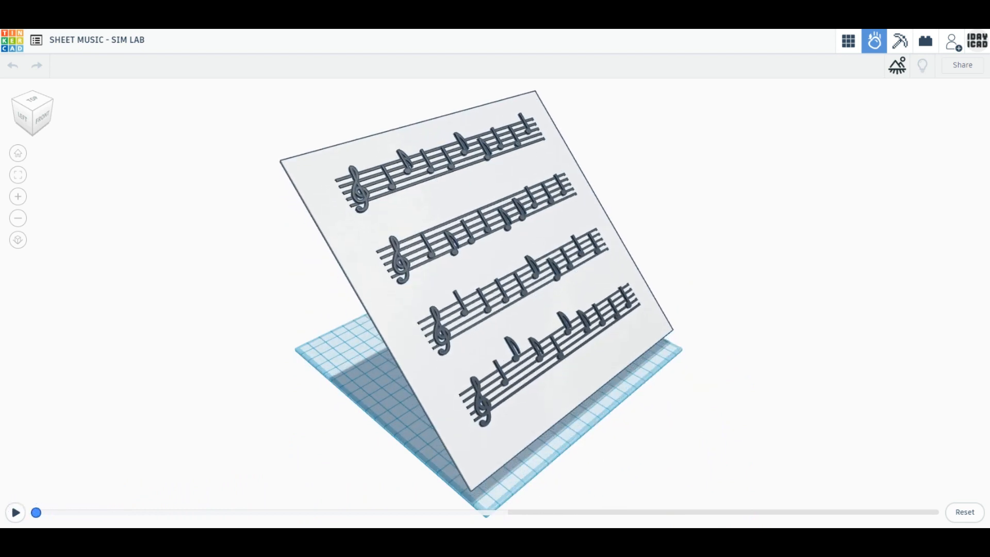